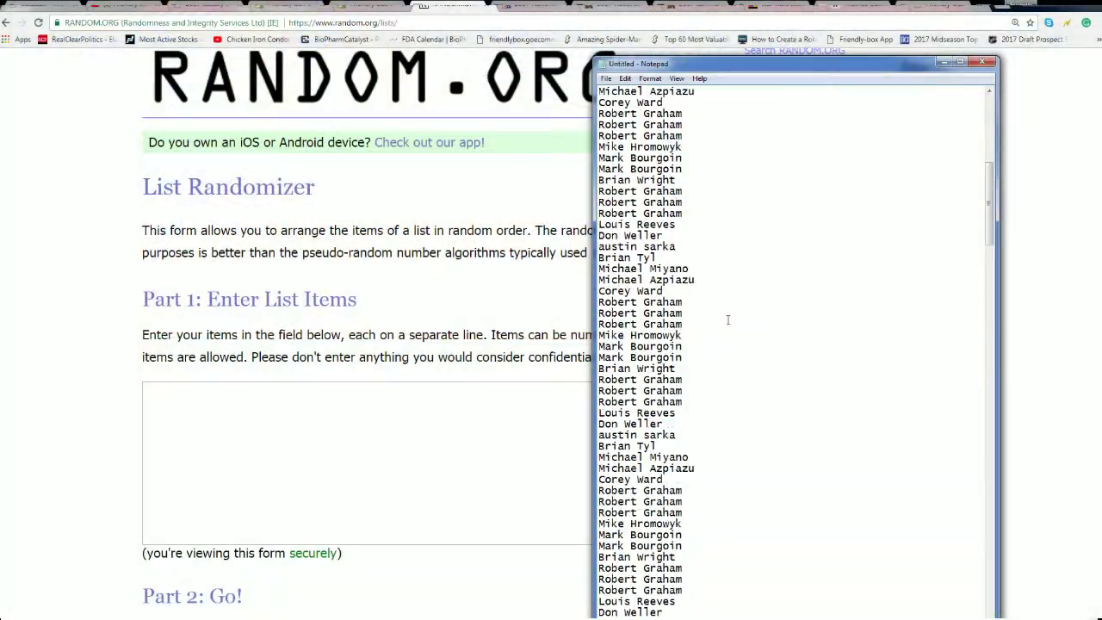
scroll(727, 319, up, 3)
scroll(727, 320, up, 3)
drag(894, 113, 739, 114)
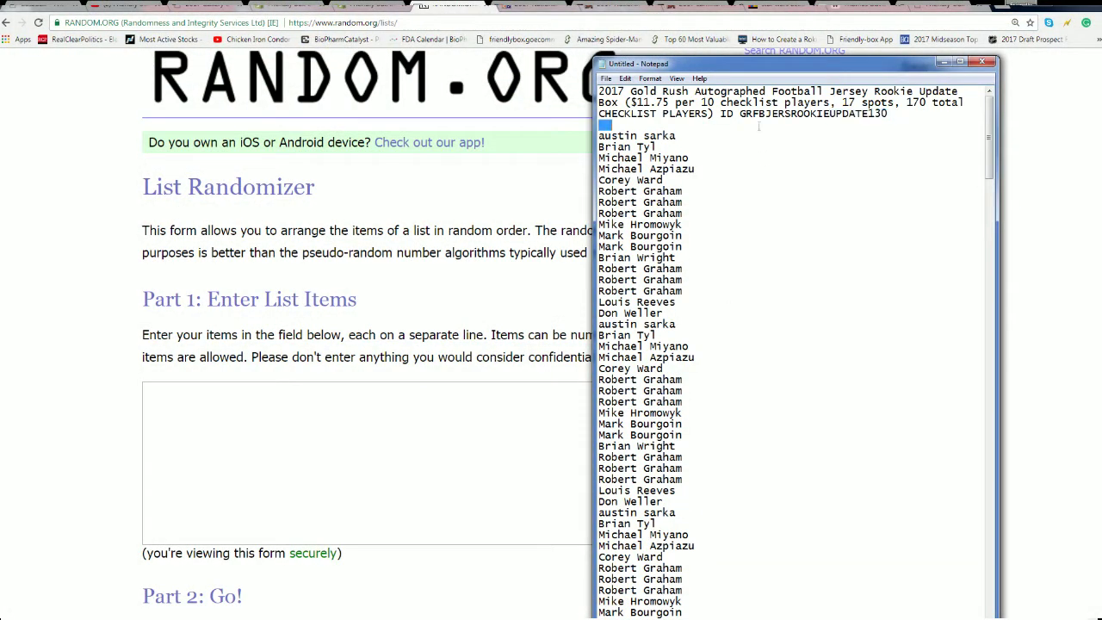
drag(600, 135, 727, 547)
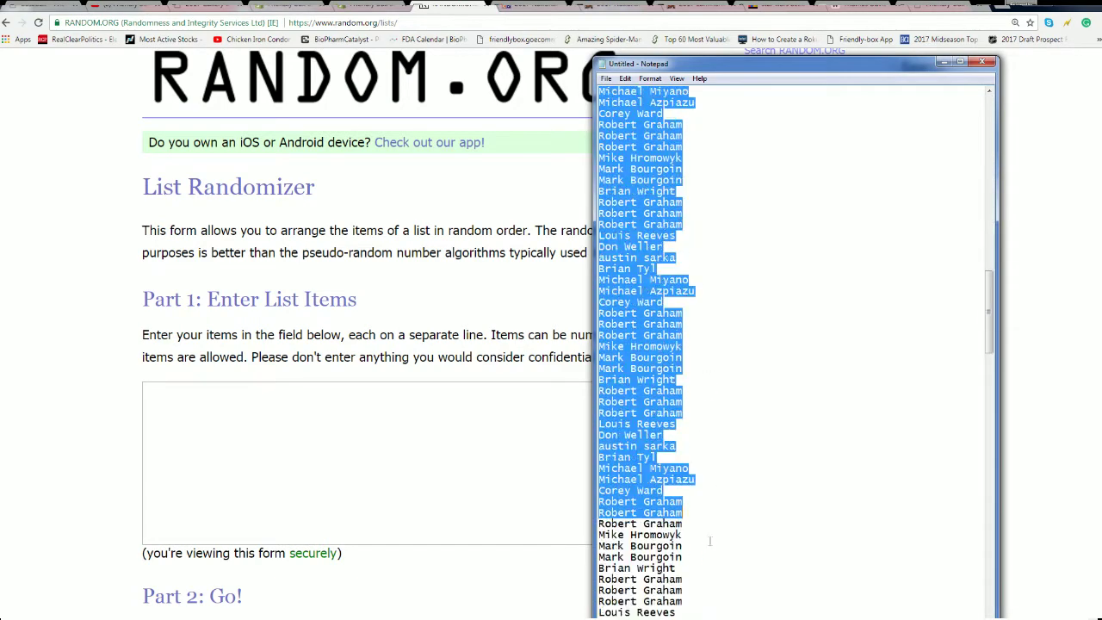
drag(727, 547, 691, 579)
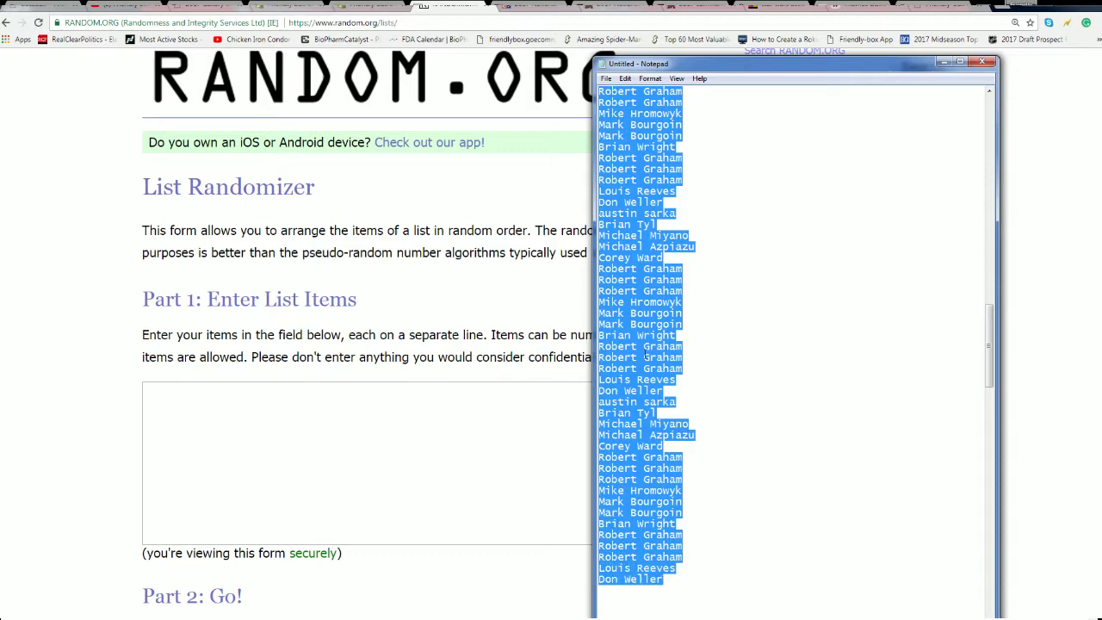
right_click(635, 266)
click(667, 307)
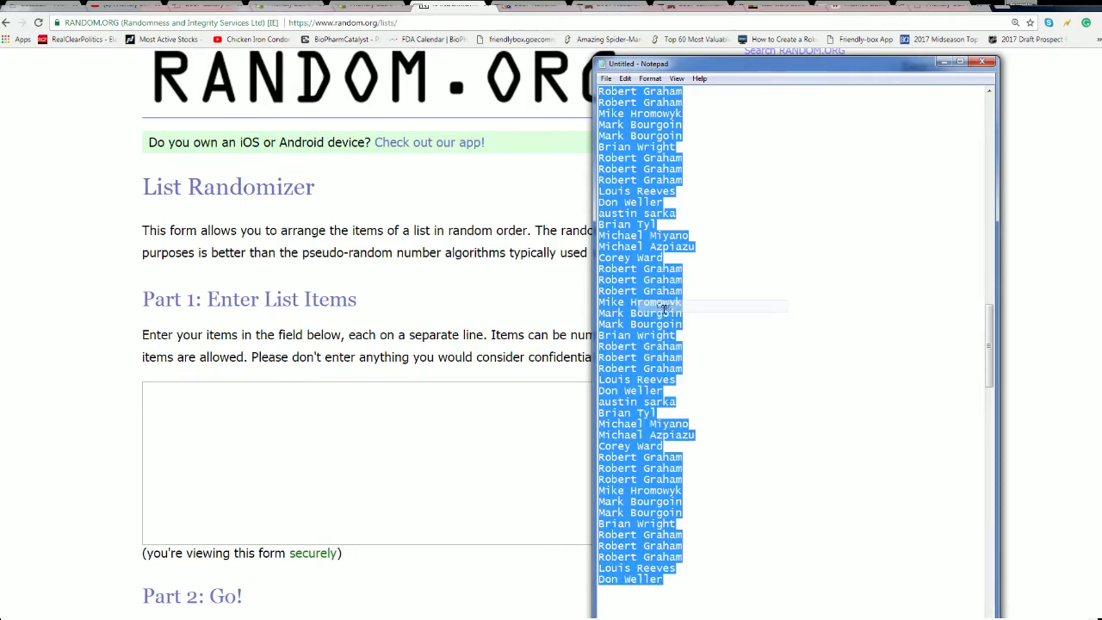
Step: Paste the owner names into the List Randomizer's item entry box
click(160, 418)
right_click(170, 389)
click(198, 460)
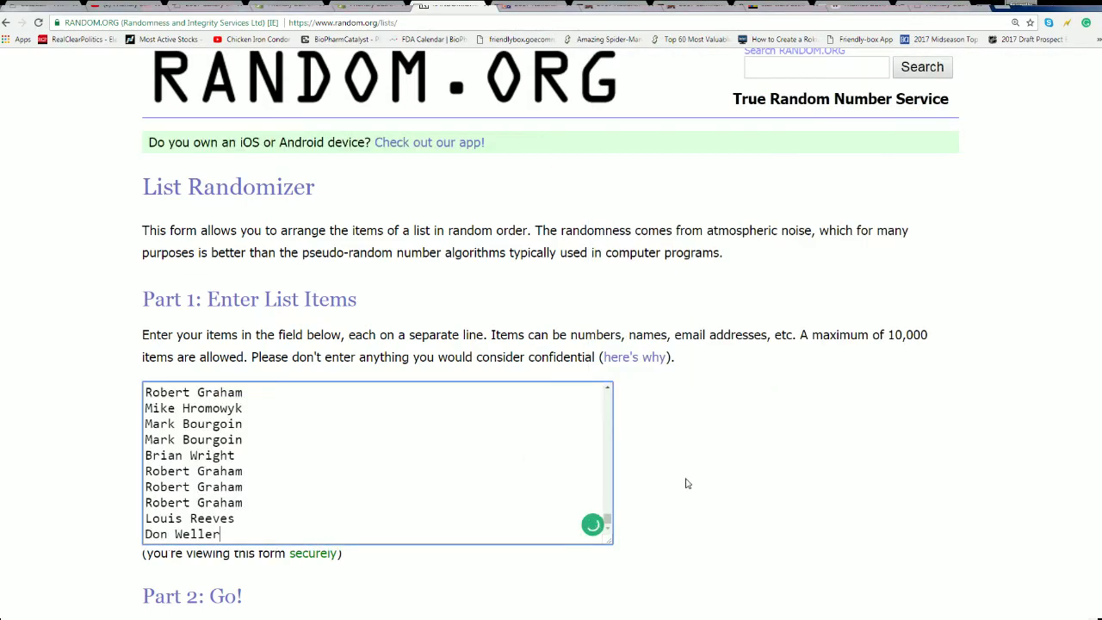
scroll(725, 488, down, 2)
Step: Shuffle the 170 owner names seven times using Randomize and Again!
click(184, 500)
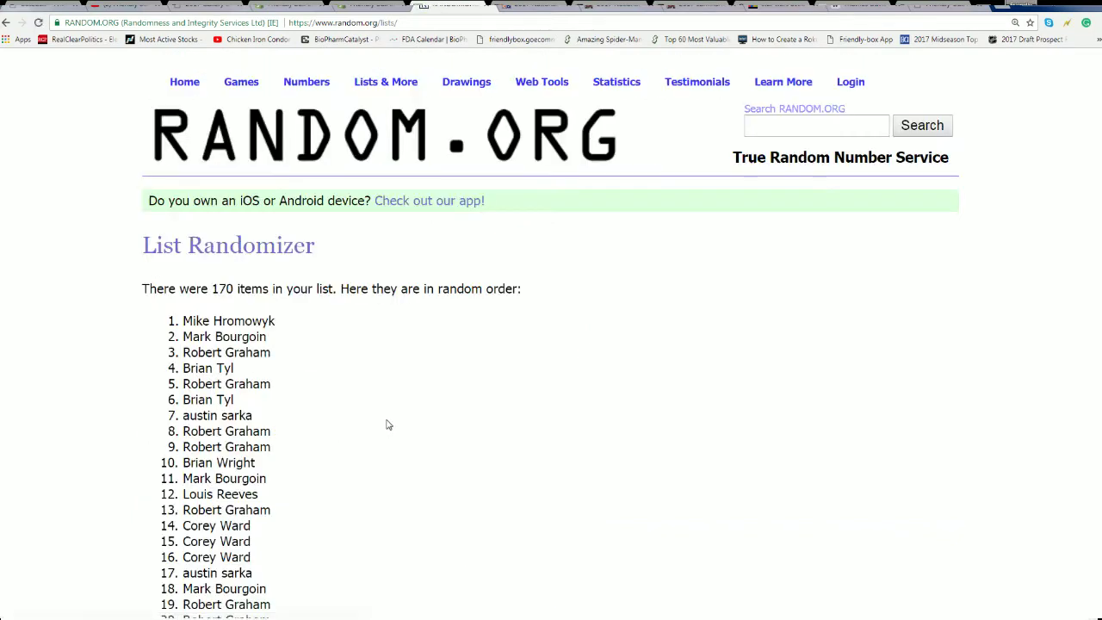
scroll(302, 445, down, 8)
scroll(220, 437, down, 15)
scroll(219, 437, down, 7)
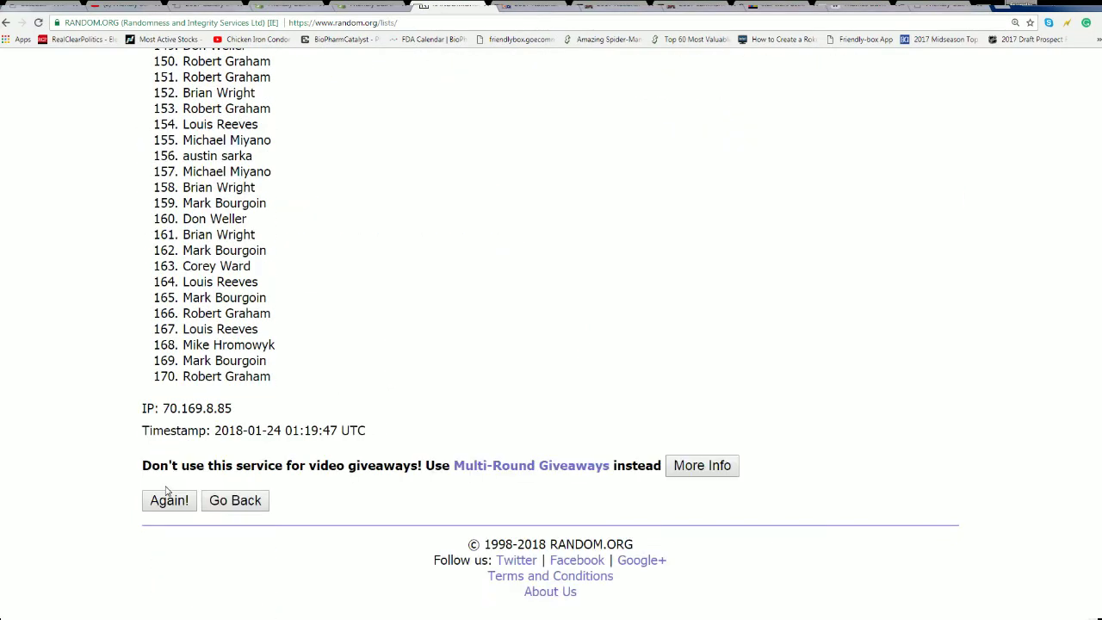
click(168, 499)
scroll(247, 422, down, 20)
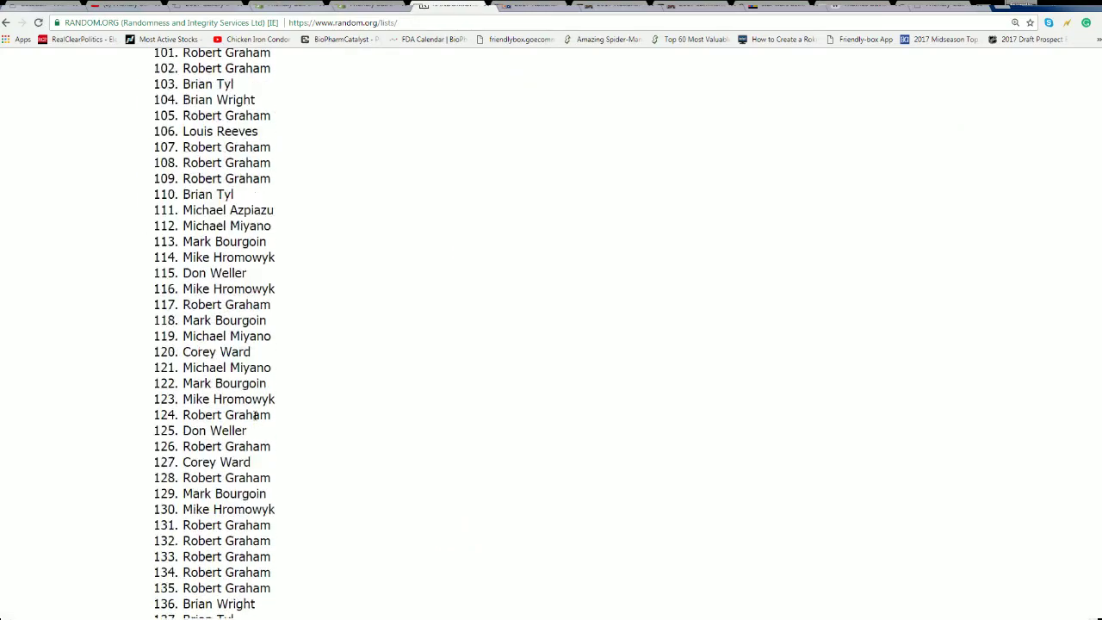
scroll(247, 422, down, 6)
scroll(247, 422, down, 2)
scroll(247, 422, down, 3)
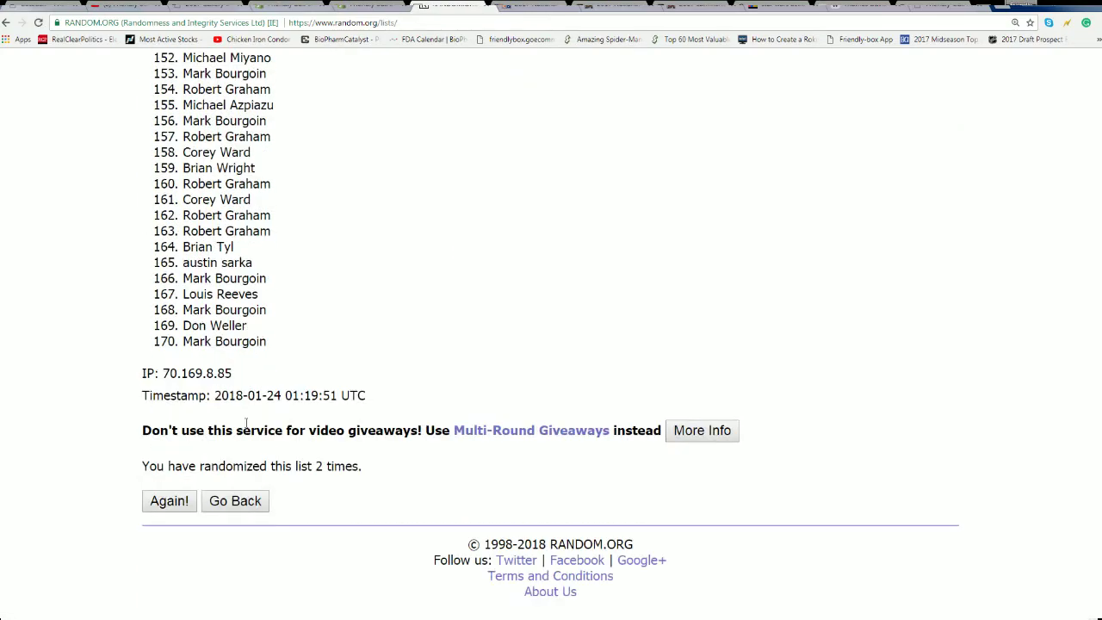
click(170, 501)
scroll(246, 435, down, 15)
scroll(246, 435, down, 19)
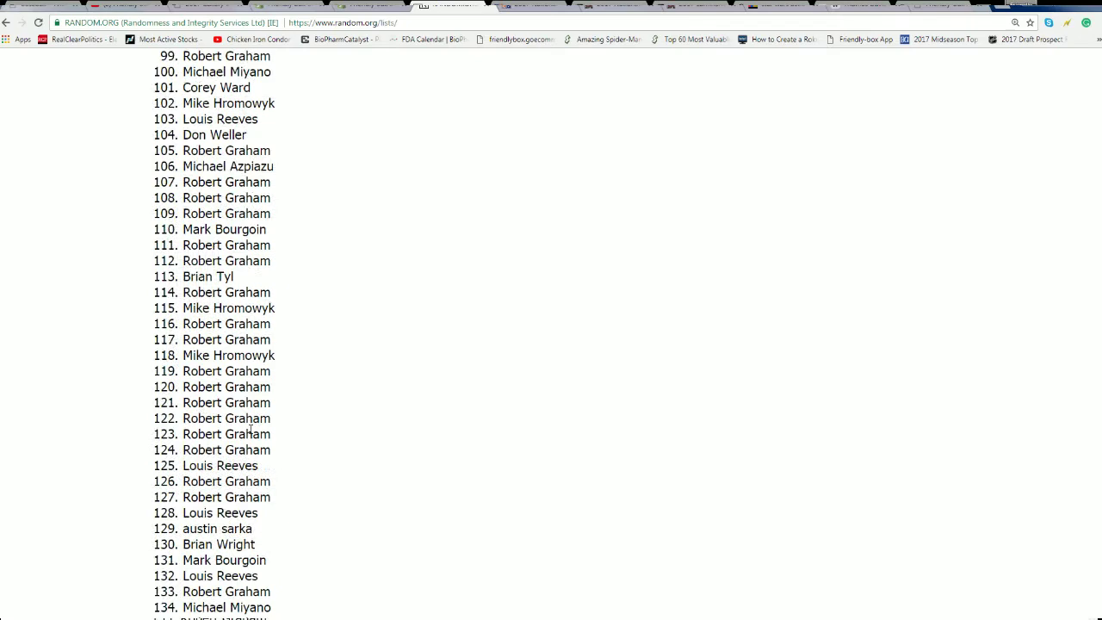
scroll(246, 435, down, 5)
scroll(245, 434, down, 10)
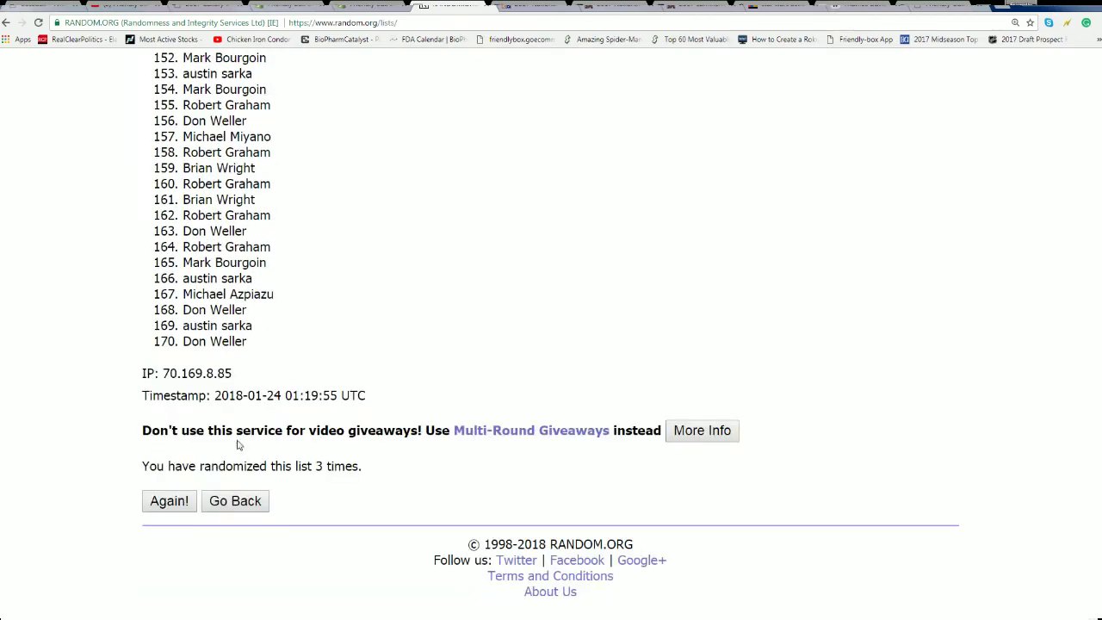
click(164, 506)
scroll(232, 387, down, 15)
scroll(228, 400, down, 19)
scroll(225, 407, down, 7)
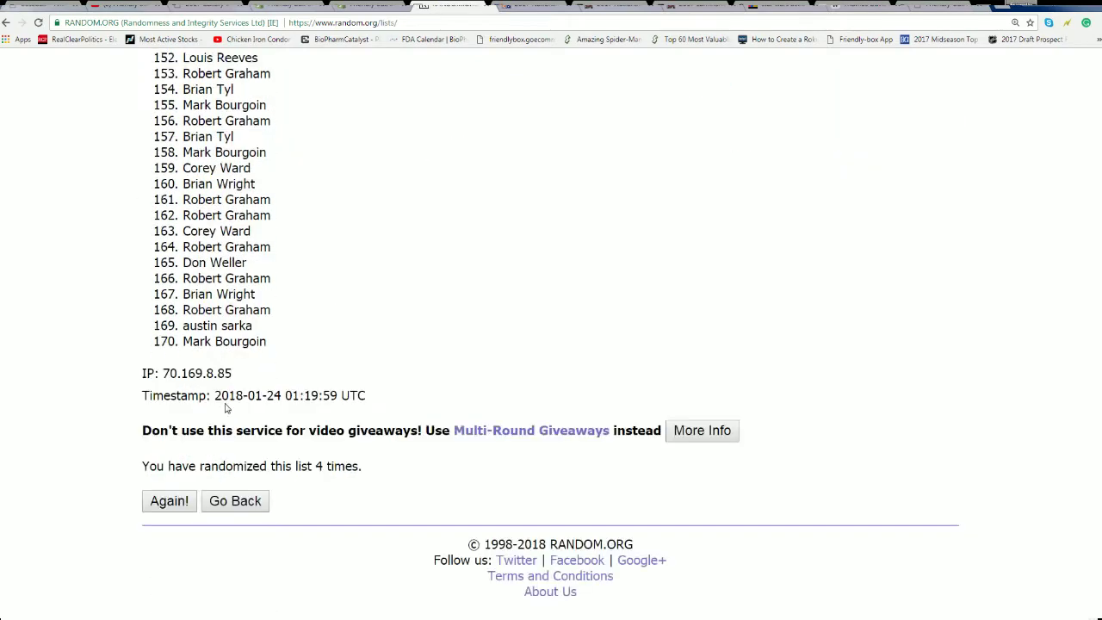
click(172, 503)
scroll(317, 344, down, 5)
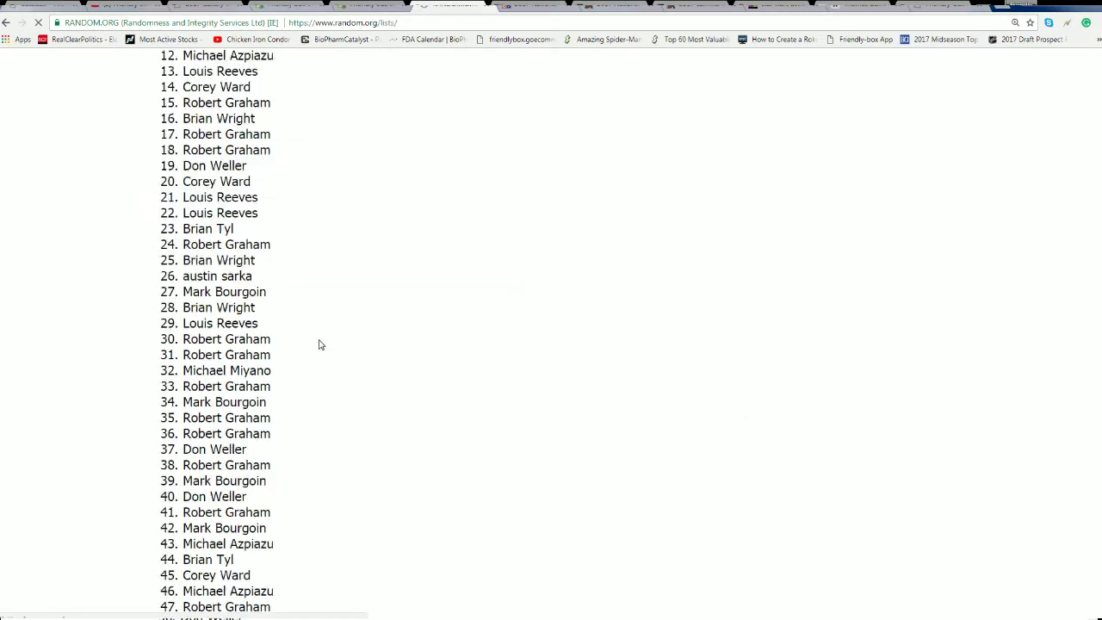
scroll(310, 353, down, 17)
scroll(303, 371, down, 8)
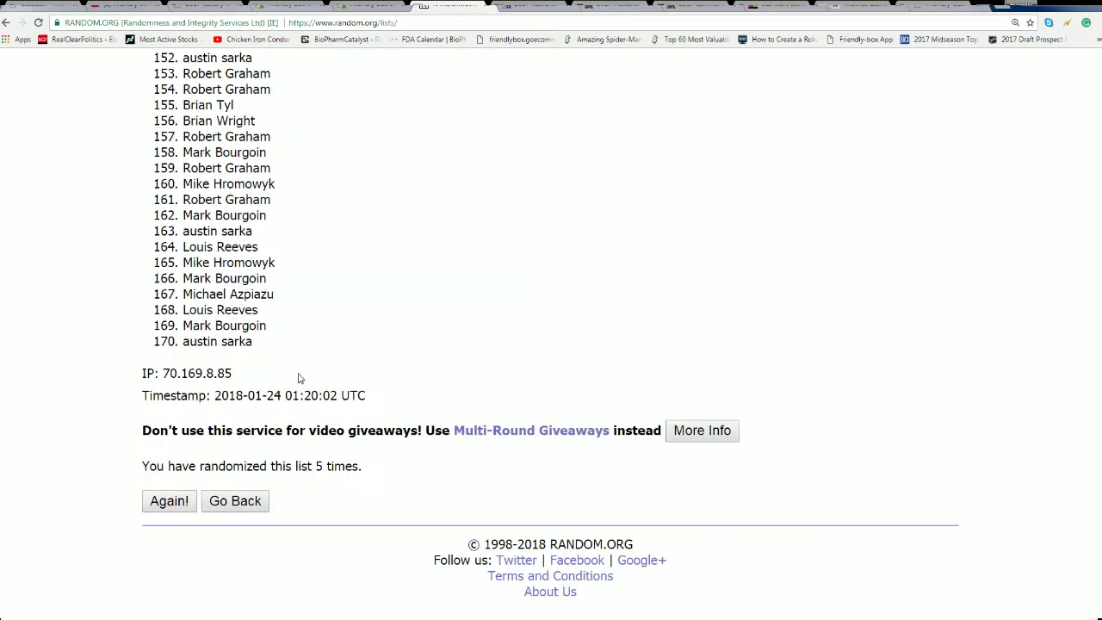
click(172, 499)
scroll(352, 344, down, 9)
scroll(339, 359, down, 9)
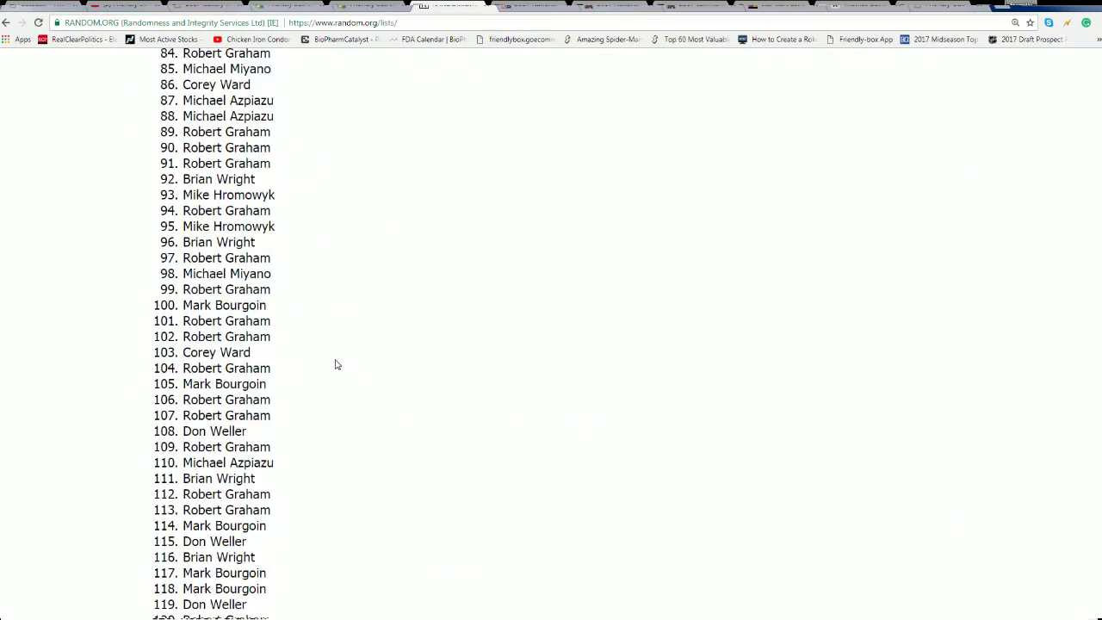
scroll(336, 365, down, 9)
scroll(335, 367, down, 4)
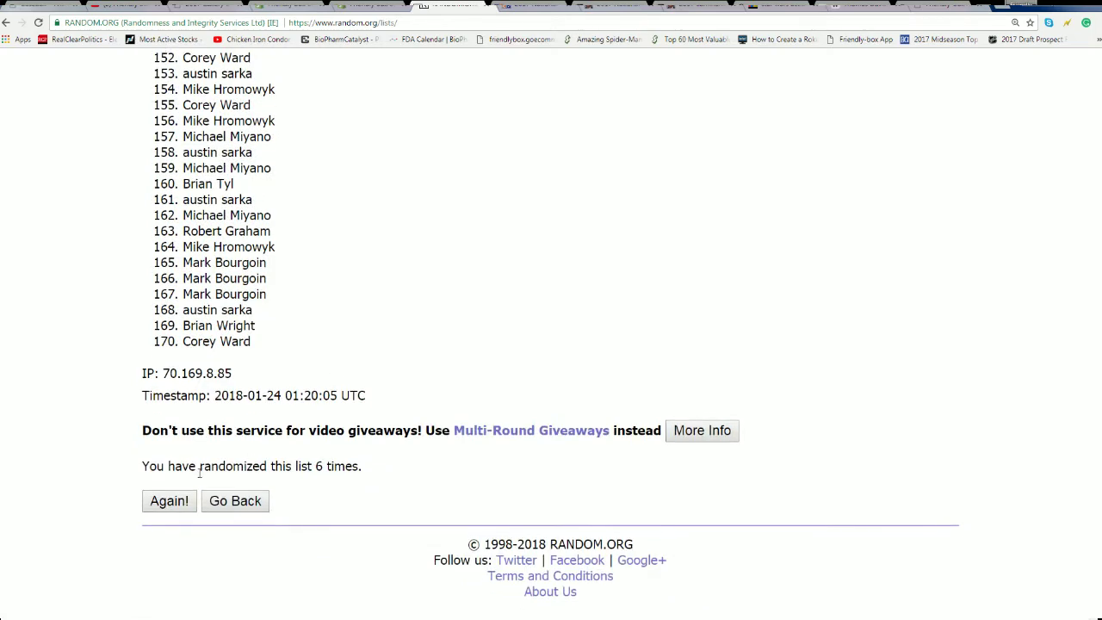
click(173, 504)
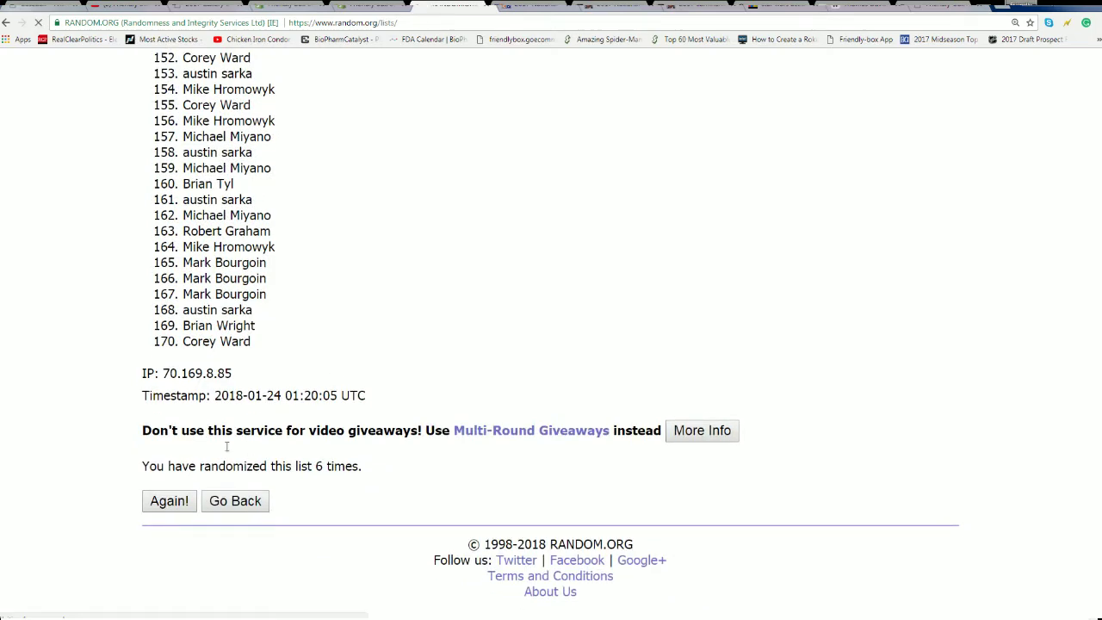
scroll(354, 386, down, 1)
scroll(341, 362, down, 1)
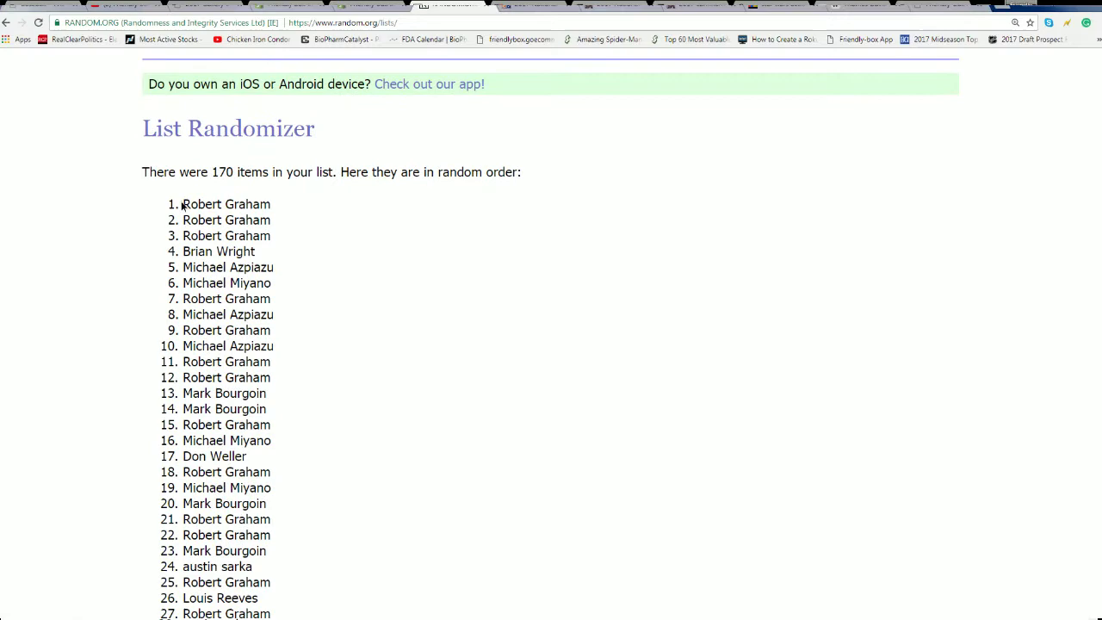
Step: Select and copy the final randomized owner list
mouse_move(181, 204)
mouse_down()
mouse_move(338, 522)
mouse_move(295, 246)
mouse_move(291, 341)
mouse_up()
right_click(218, 271)
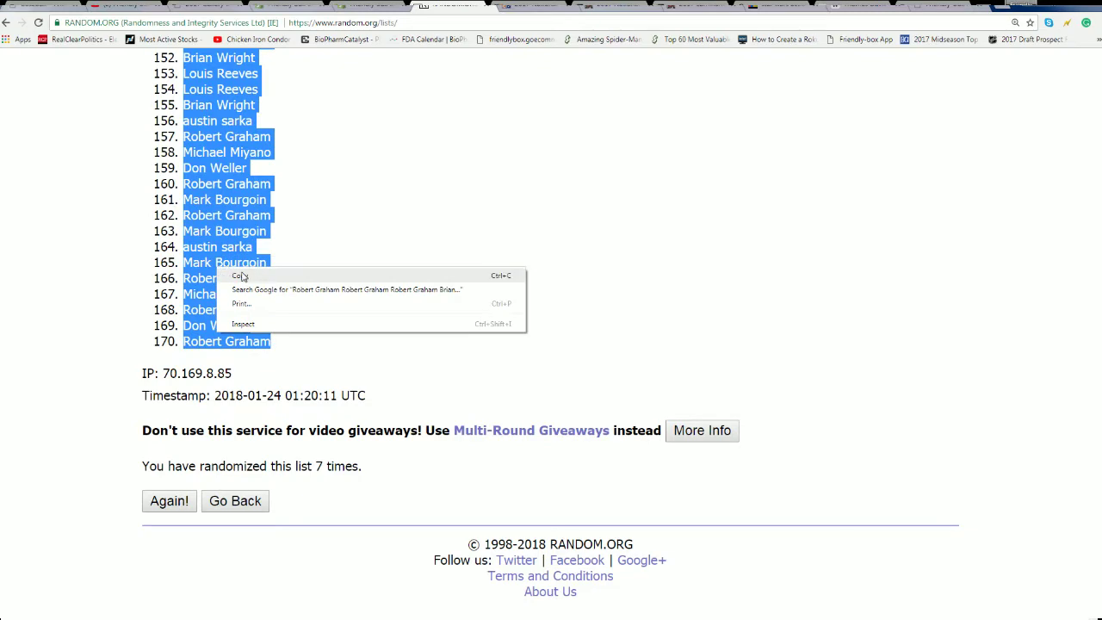
click(242, 276)
scroll(404, 373, up, 10)
scroll(404, 373, up, 10)
scroll(405, 375, up, 5)
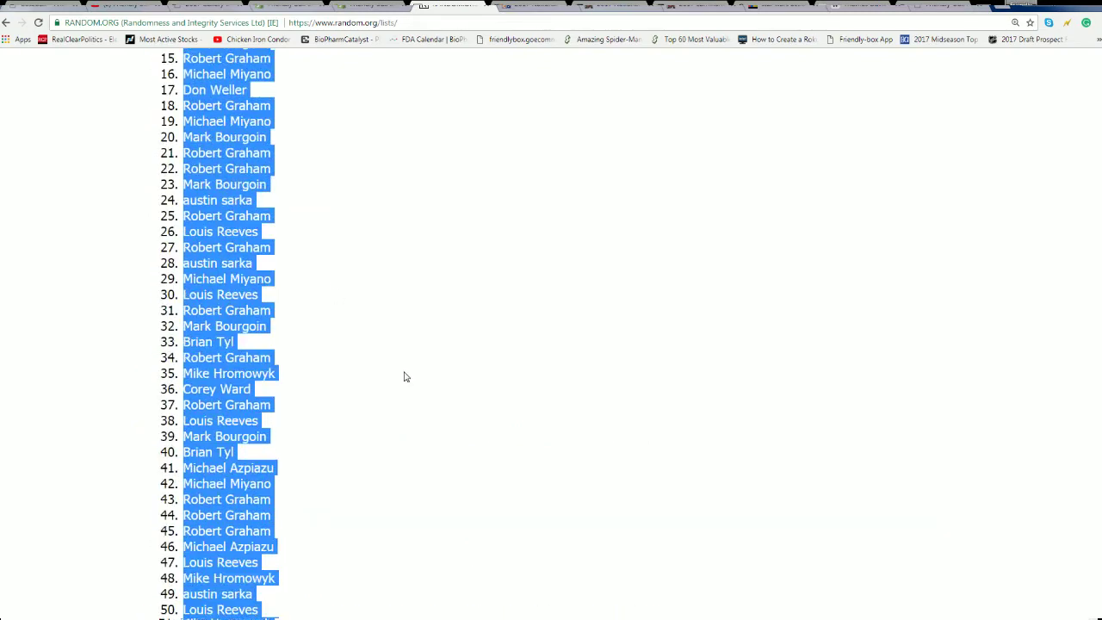
scroll(406, 376, up, 4)
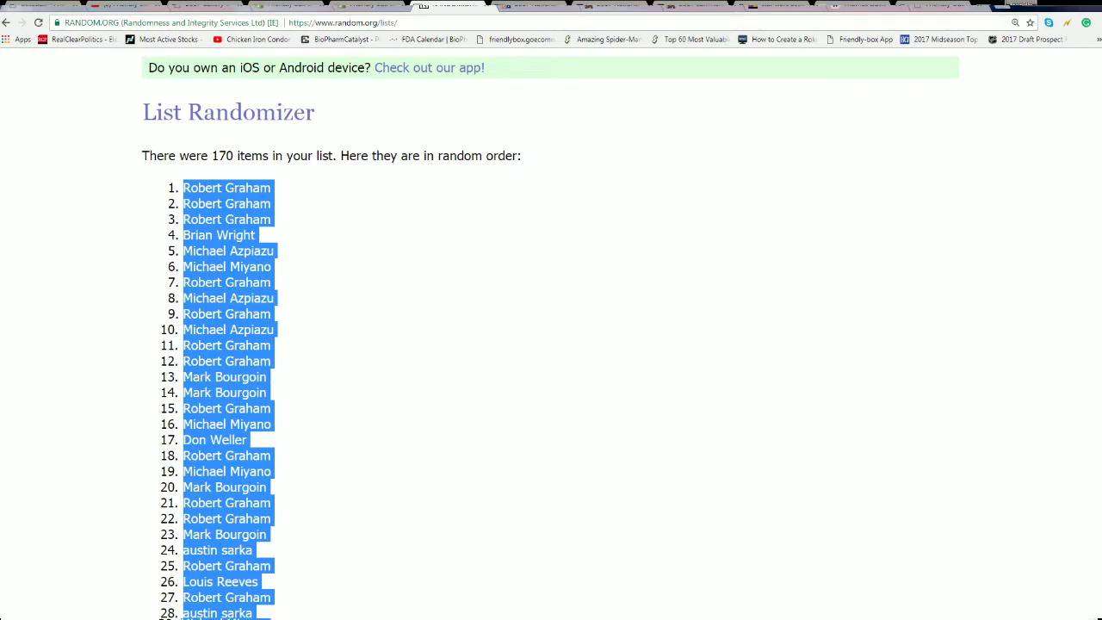
Step: Paste the randomized owner names into the Owners column starting at B2
key(alt+Tab)
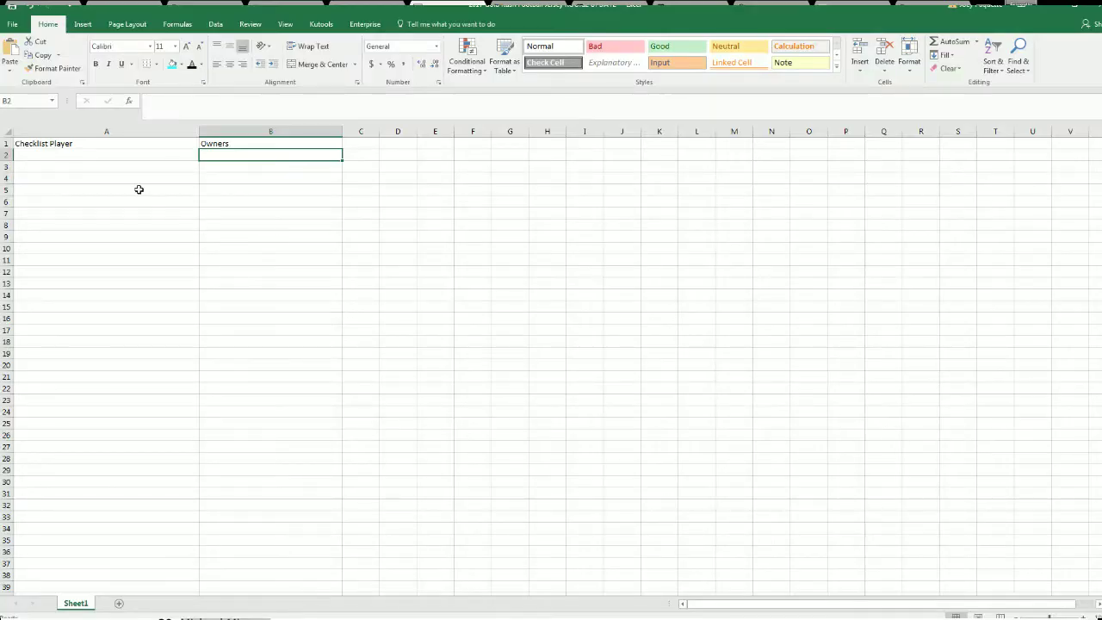
right_click(247, 156)
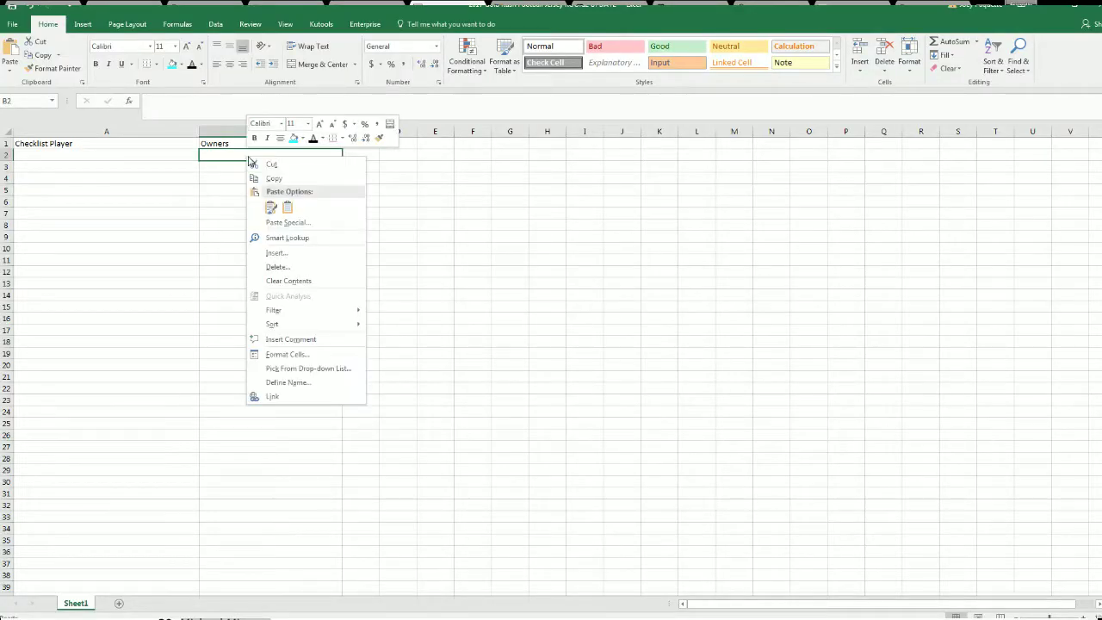
click(270, 208)
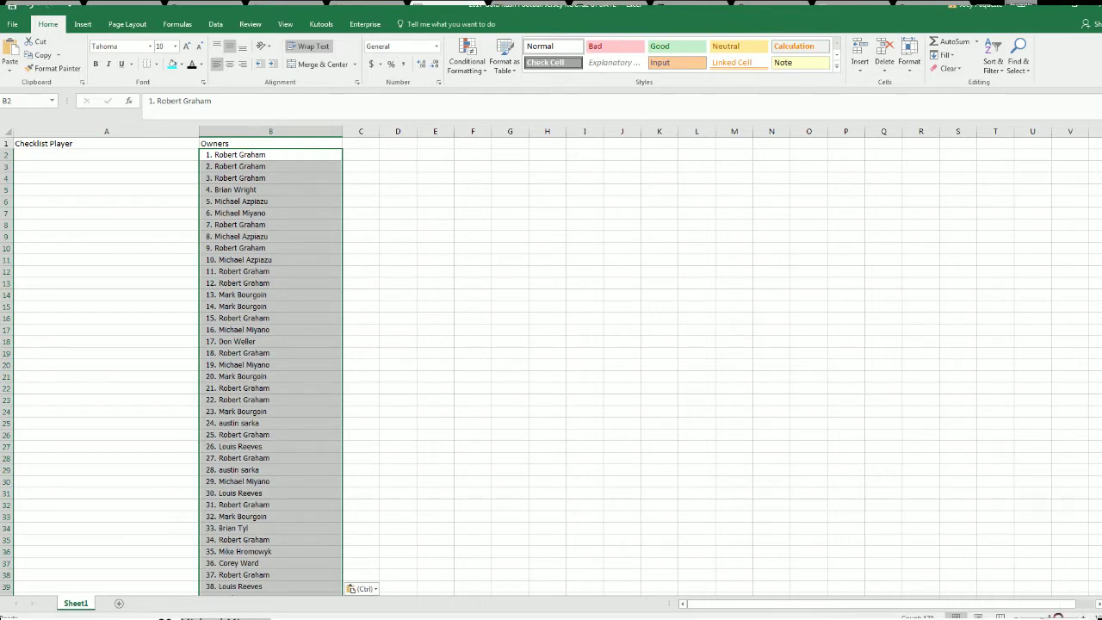
Step: Narrow column A, then return to the browser randomizer
drag(1044, 616, 1063, 617)
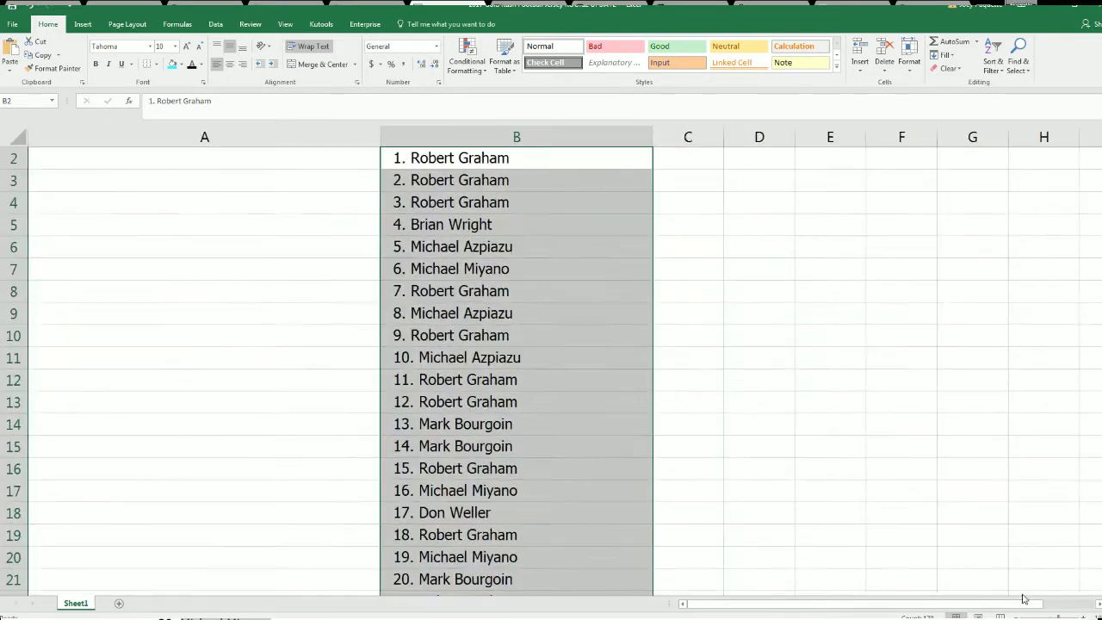
click(341, 131)
drag(380, 140, 252, 151)
click(98, 177)
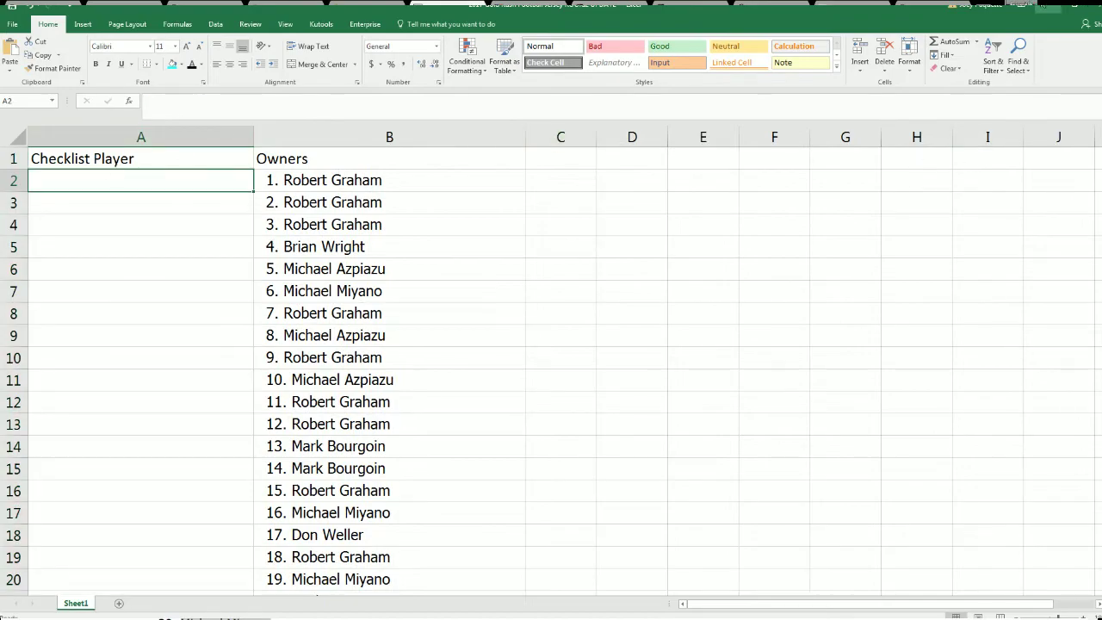
key(alt+Tab)
scroll(457, 302, up, 3)
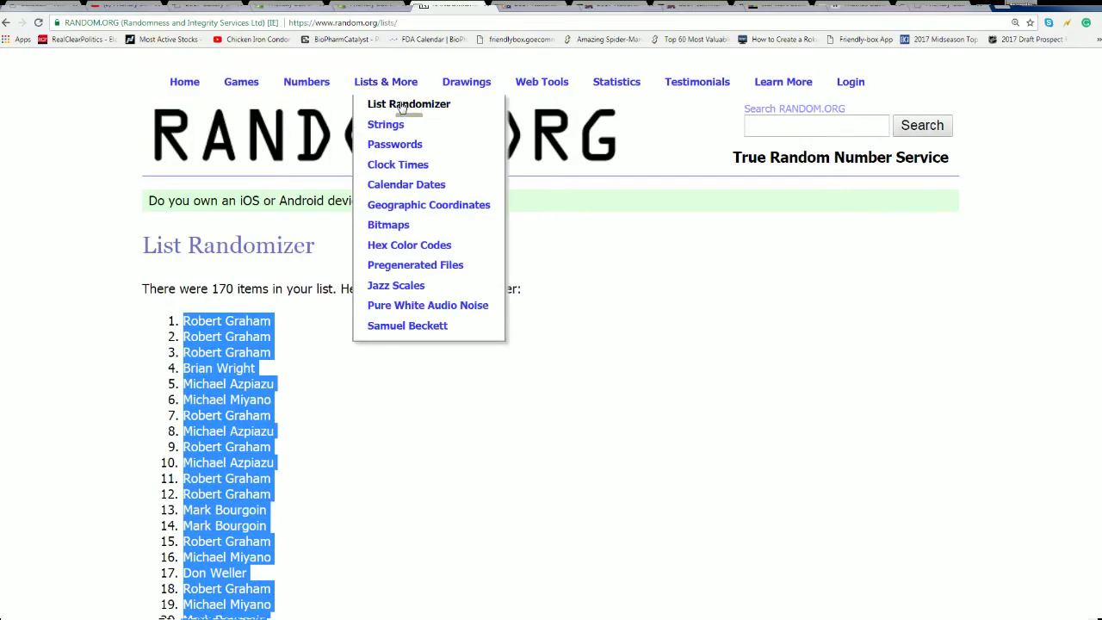
Step: Reset the List Randomizer form and bring Notepad up full-screen
click(407, 104)
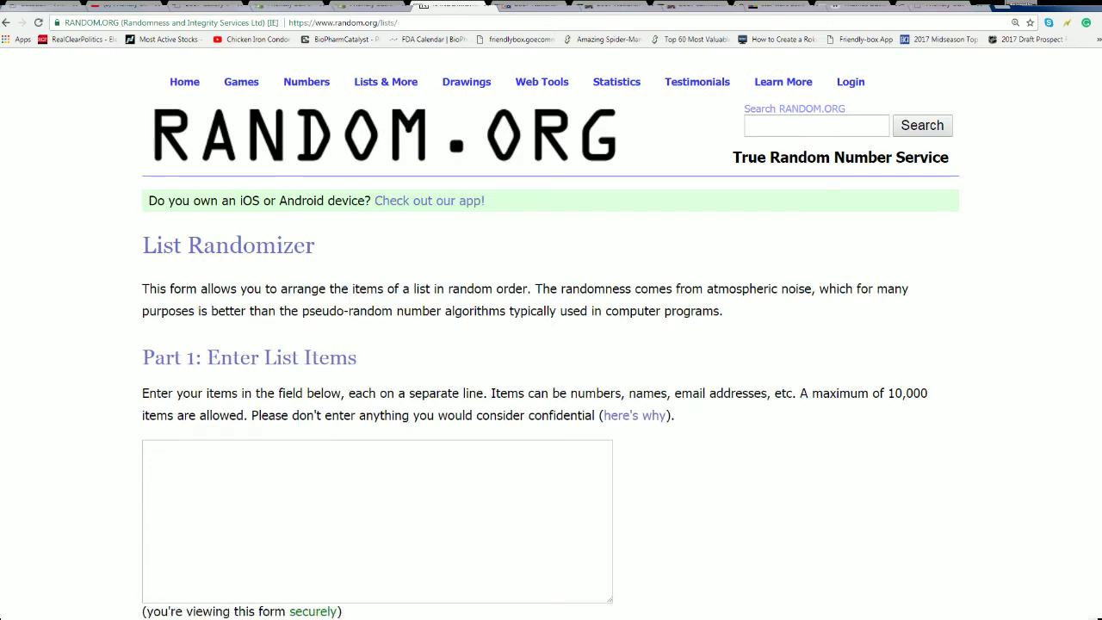
key(alt+Tab)
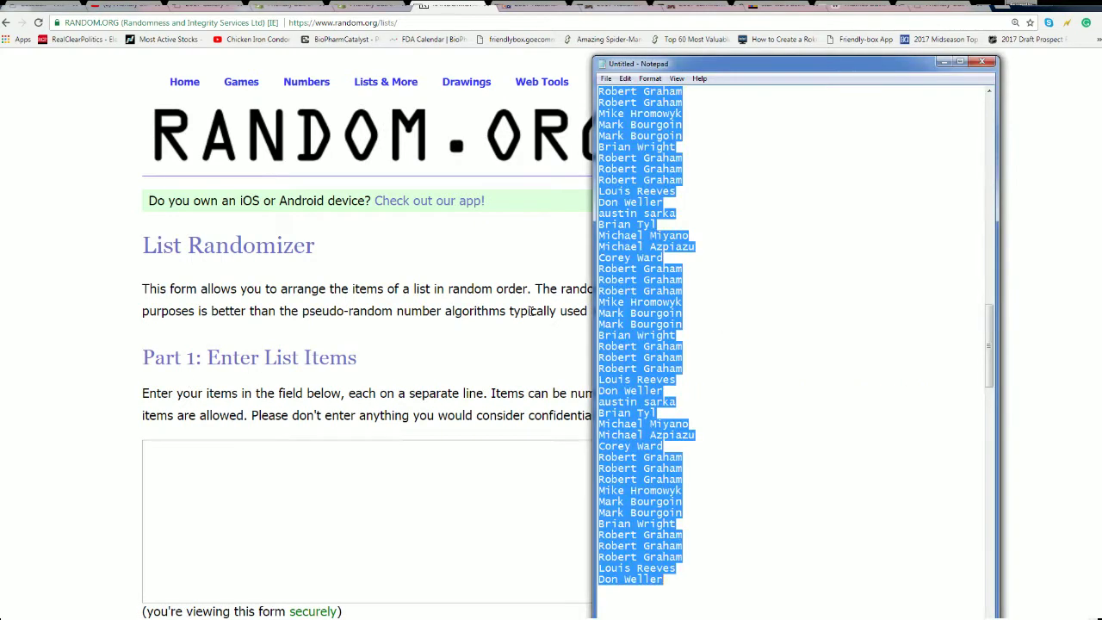
double_click(944, 64)
scroll(422, 241, down, 12)
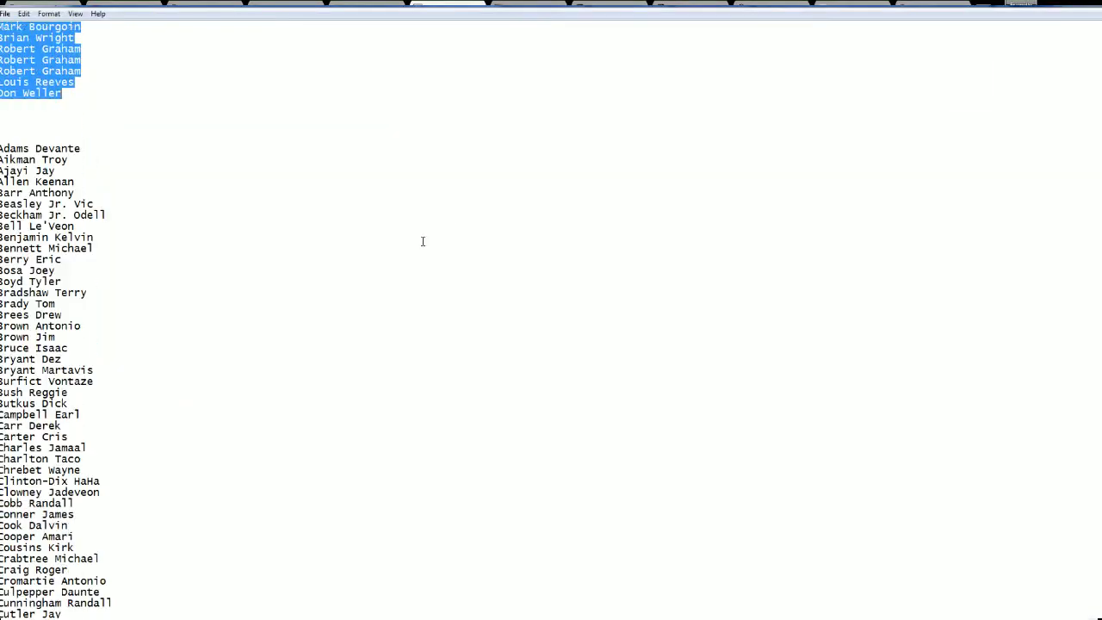
Step: Copy the player names from Adams Devante through Young Steve in Notepad
drag(0, 148, 174, 542)
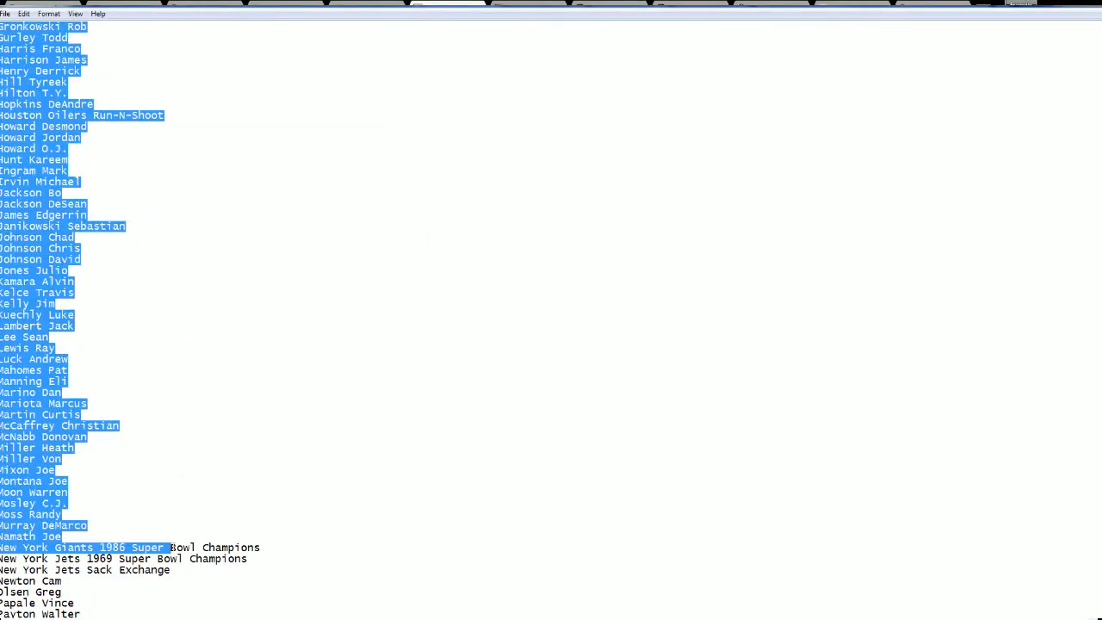
mouse_move(173, 542)
mouse_down()
mouse_move(186, 492)
mouse_move(105, 599)
mouse_up()
right_click(31, 425)
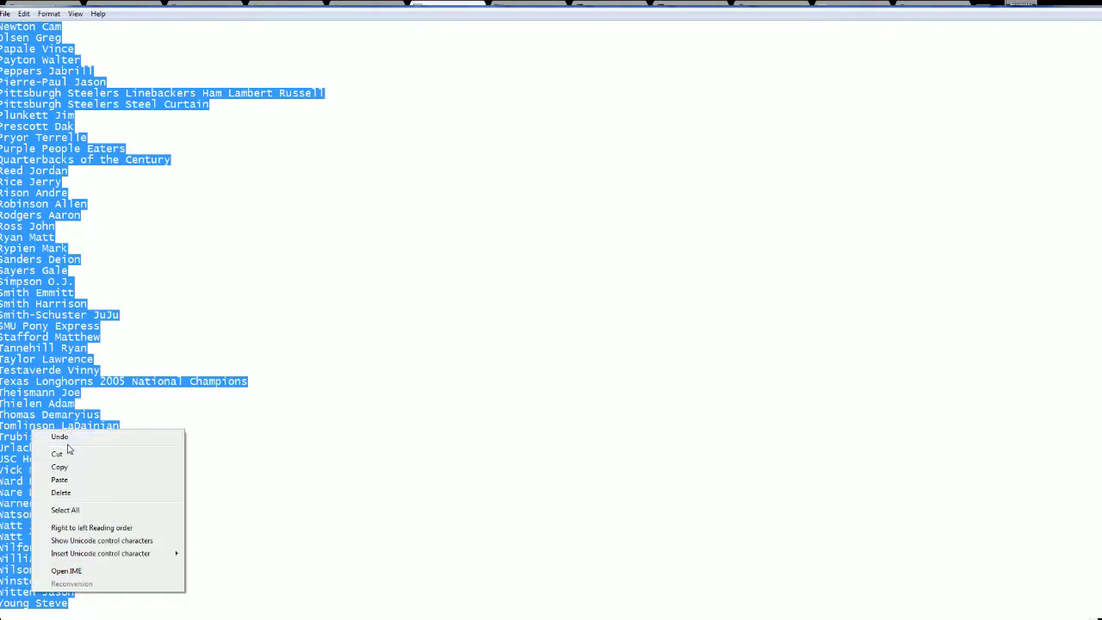
click(66, 466)
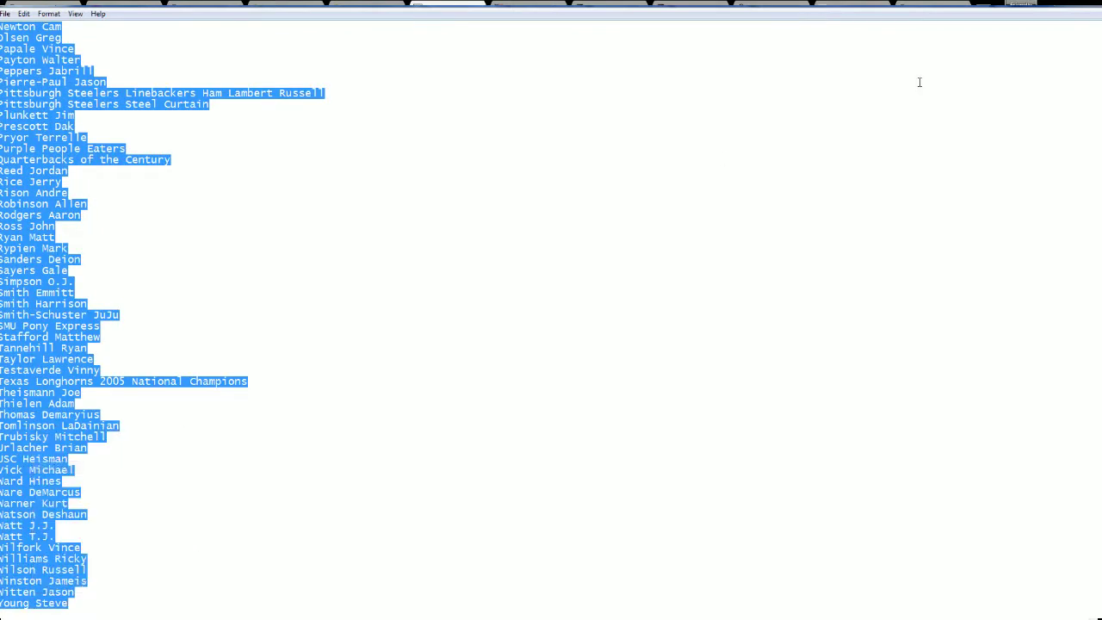
click(1059, 8)
Step: Paste the 170 player names into the randomizer's entry box
click(162, 456)
right_click(163, 455)
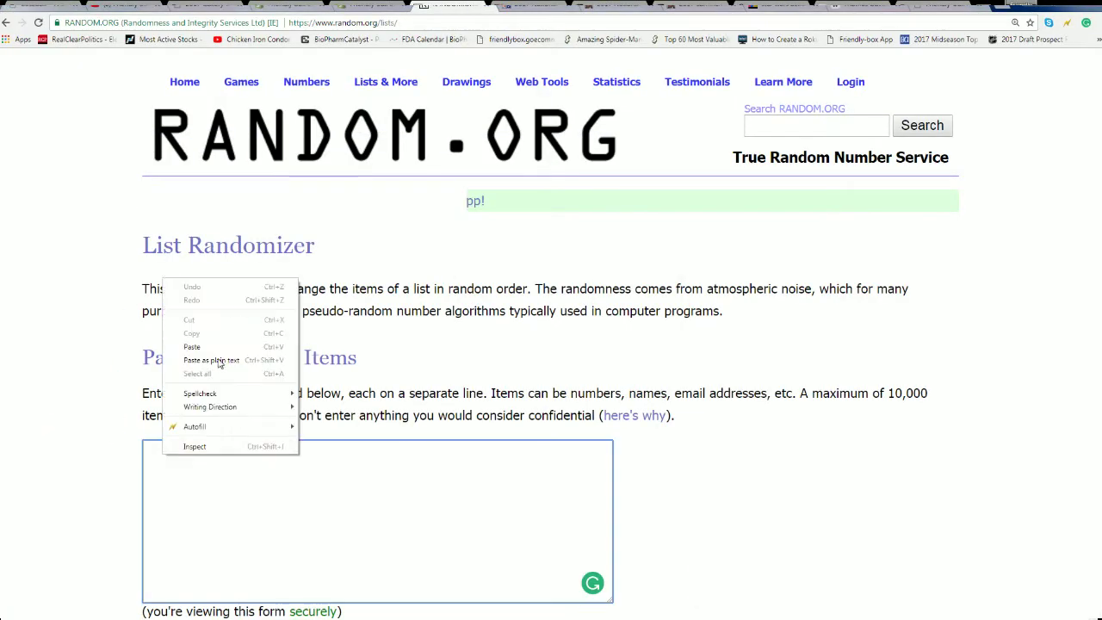
click(190, 349)
click(799, 449)
scroll(804, 459, down, 3)
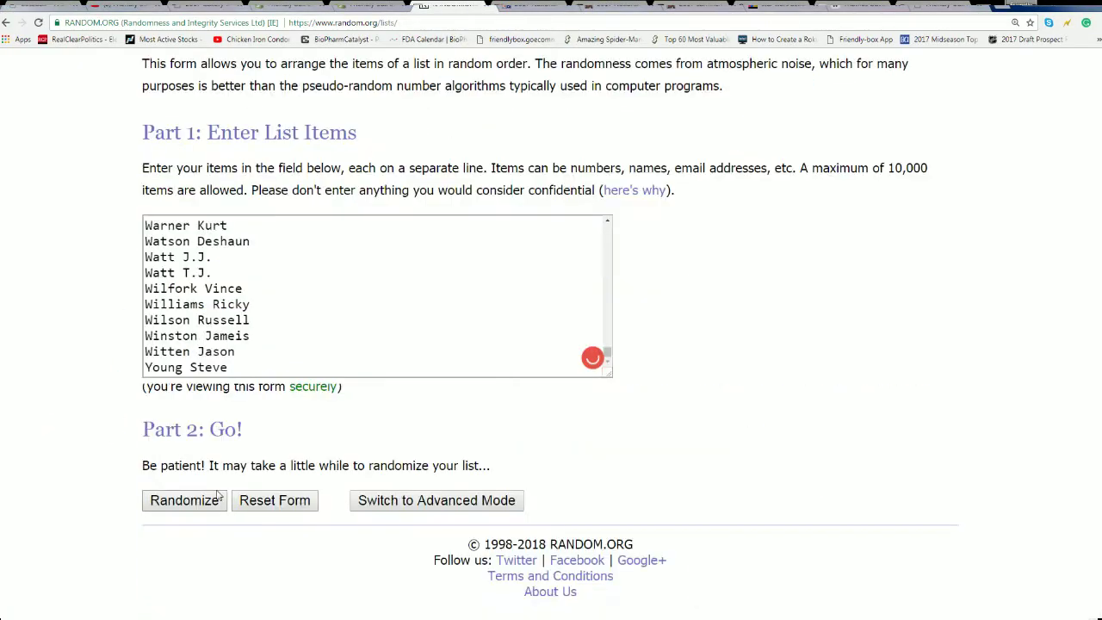
Step: Shuffle the player list repeatedly with Randomize and Again!
click(182, 507)
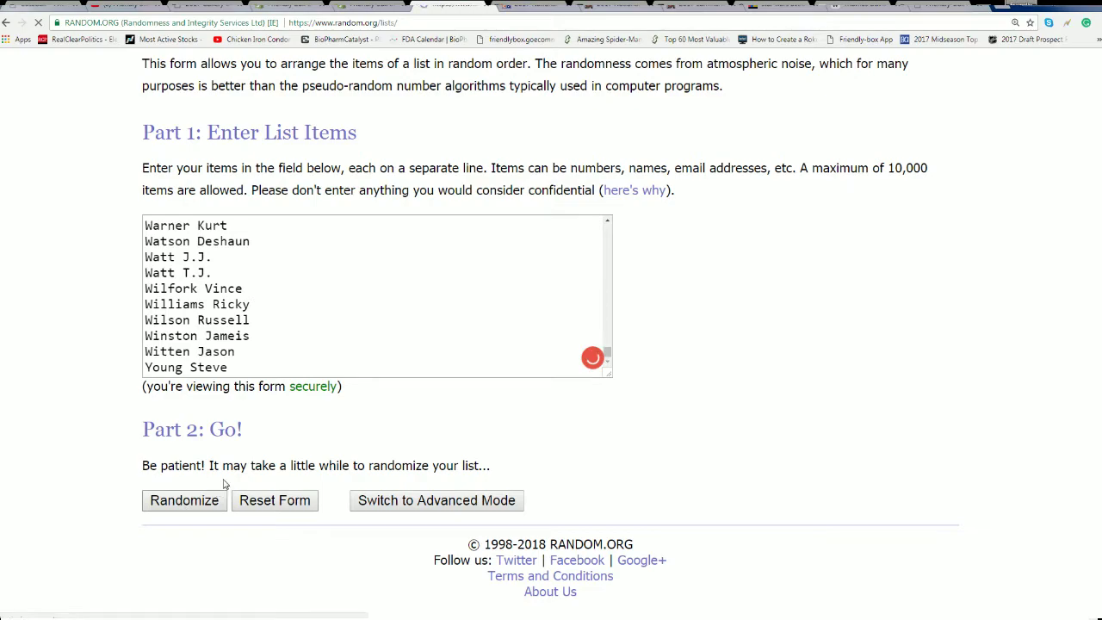
scroll(197, 359, down, 12)
scroll(197, 359, down, 12)
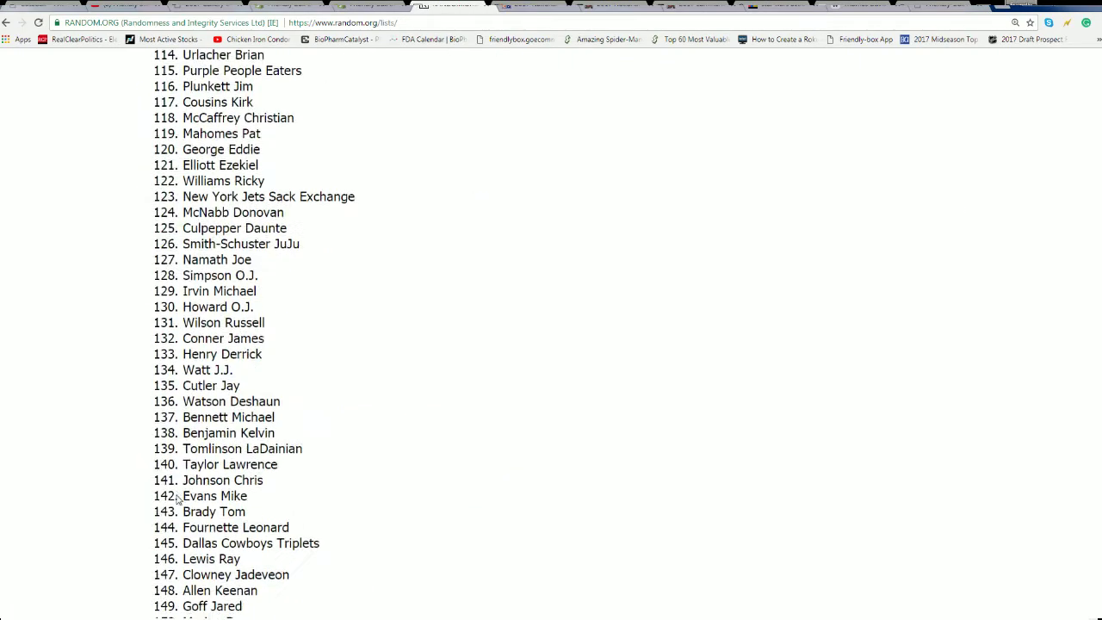
scroll(172, 504, down, 6)
click(172, 502)
scroll(285, 401, down, 18)
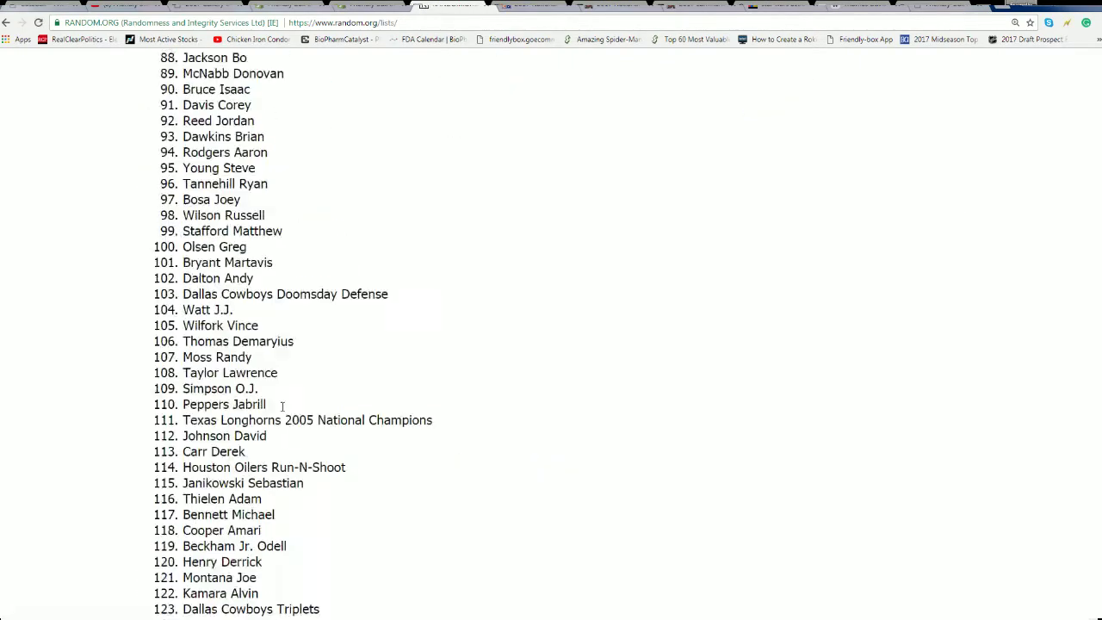
scroll(281, 409, down, 12)
click(173, 502)
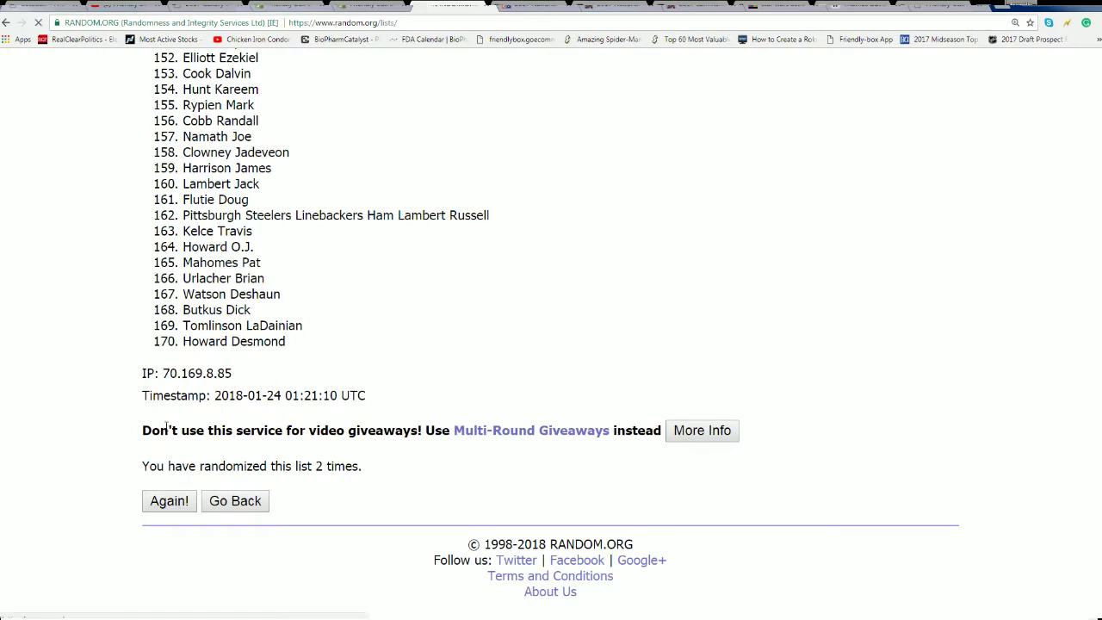
scroll(220, 419, down, 20)
scroll(220, 419, down, 6)
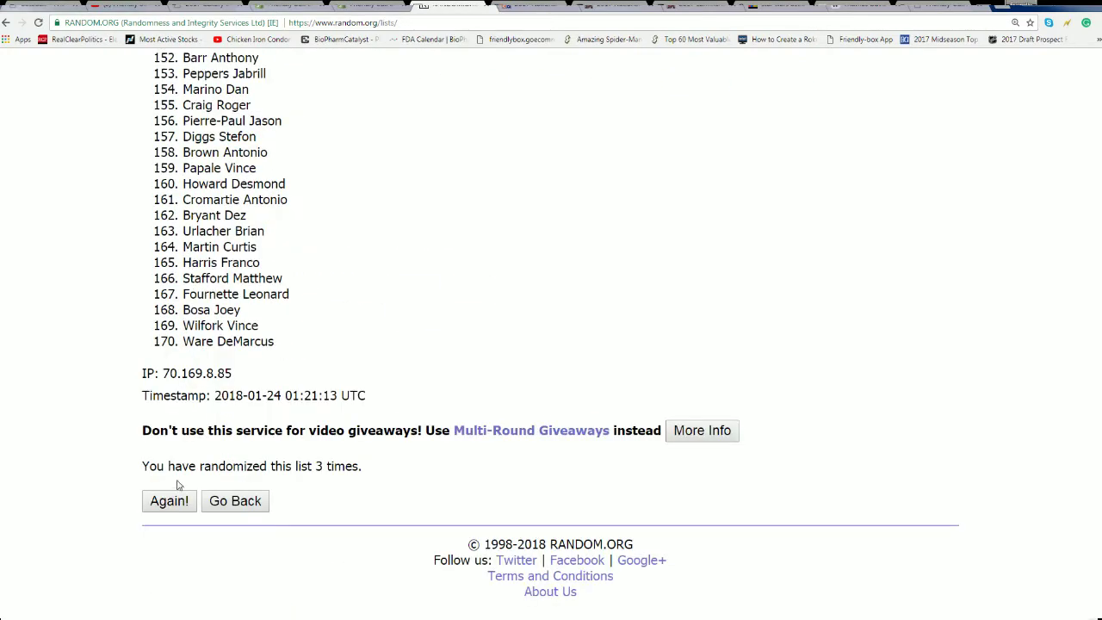
scroll(242, 458, down, 15)
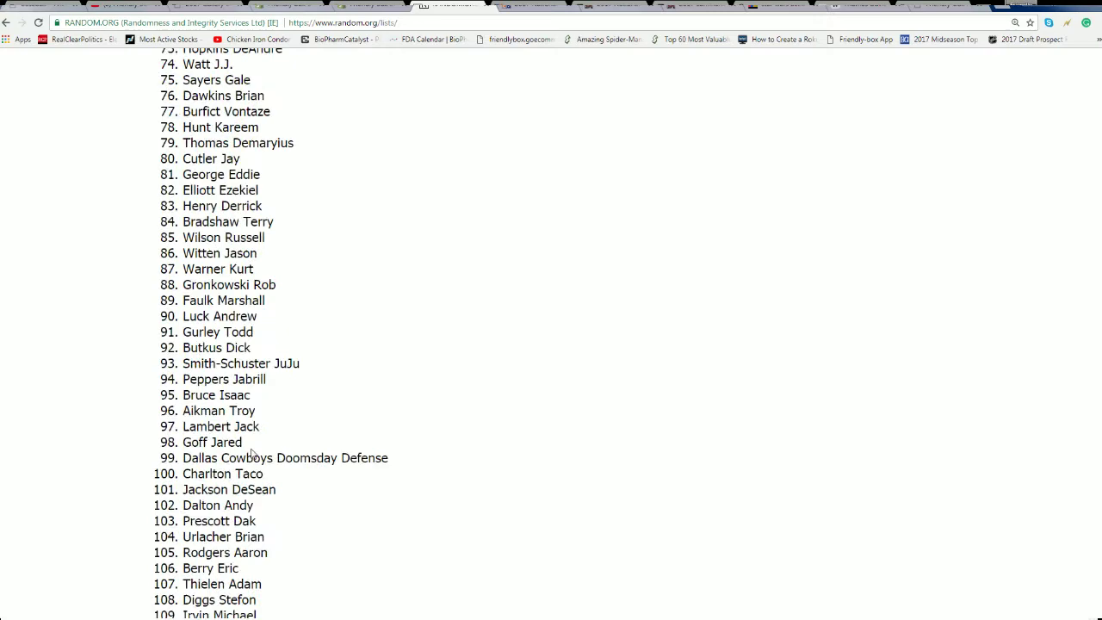
scroll(243, 458, down, 14)
click(170, 503)
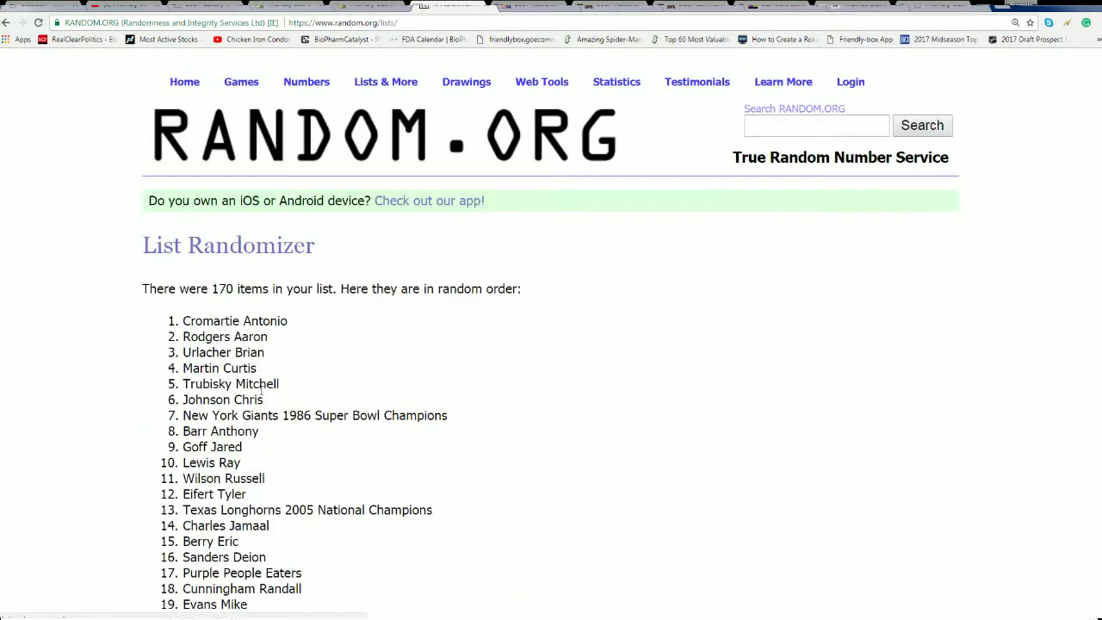
scroll(249, 408, down, 14)
scroll(249, 407, down, 15)
click(171, 505)
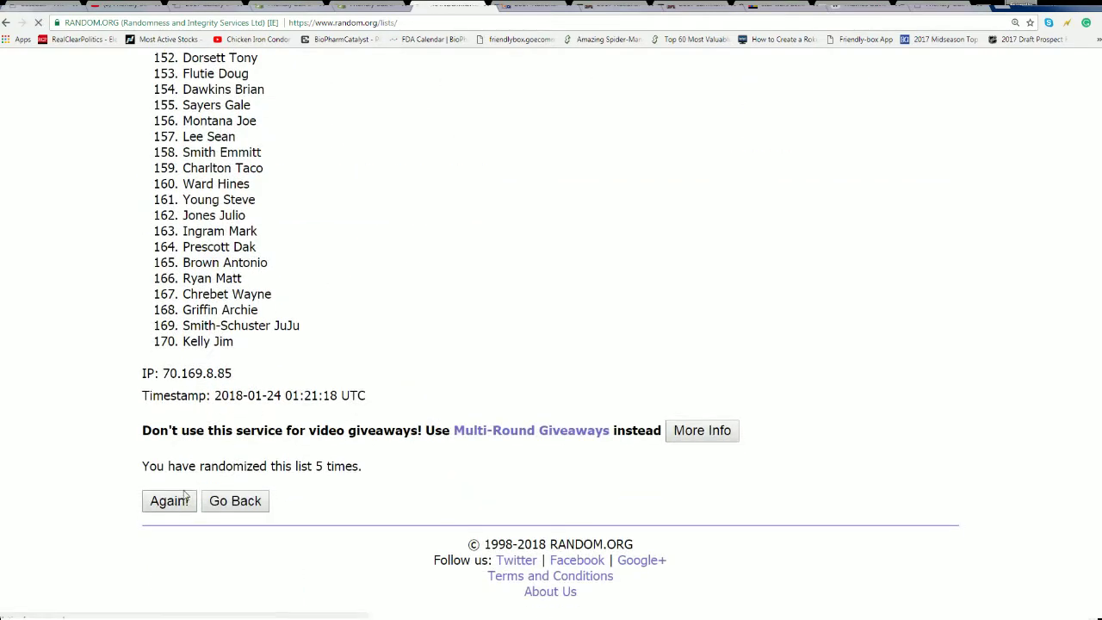
scroll(357, 417, down, 7)
scroll(357, 417, down, 10)
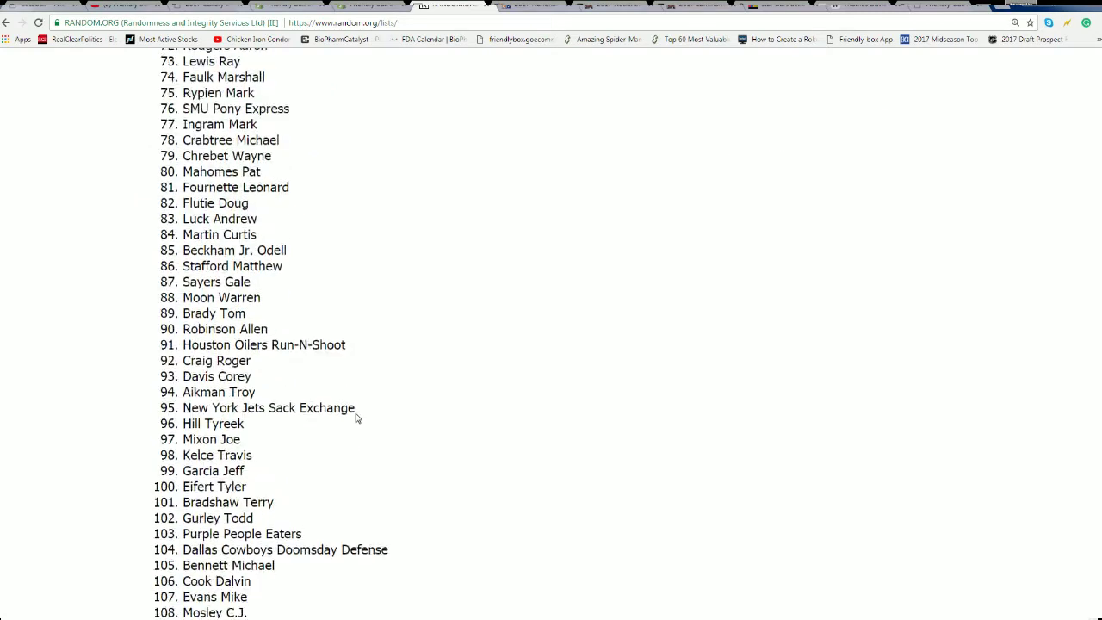
scroll(356, 419, down, 8)
scroll(352, 422, down, 6)
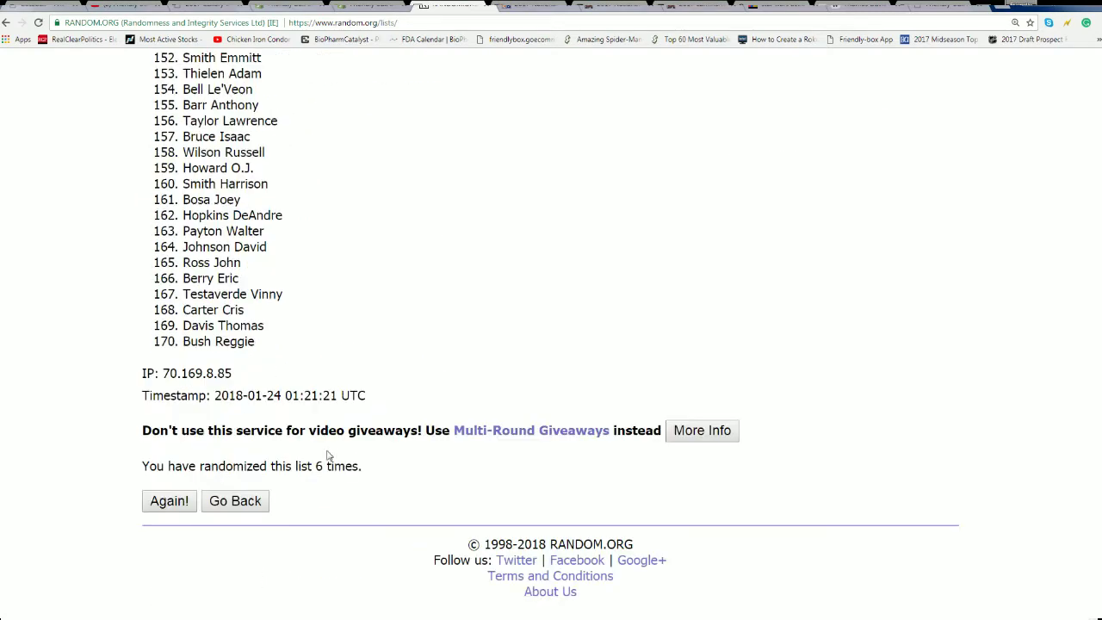
click(170, 501)
scroll(378, 363, down, 2)
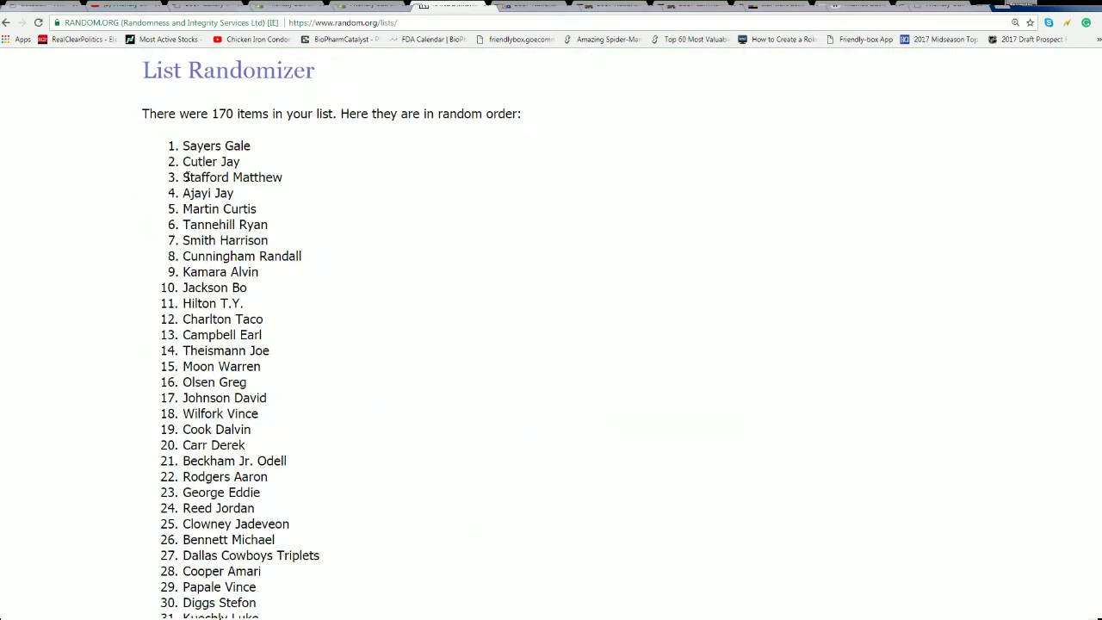
Step: Select and copy the whole randomized player list through McCaffrey Christian
drag(183, 145, 296, 484)
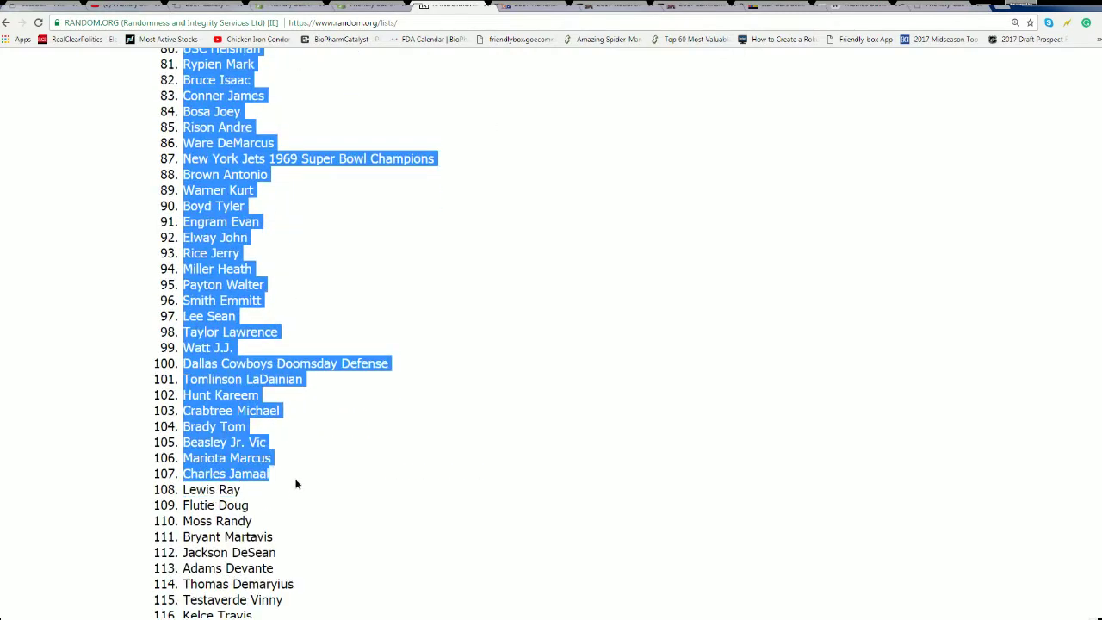
drag(295, 485, 292, 342)
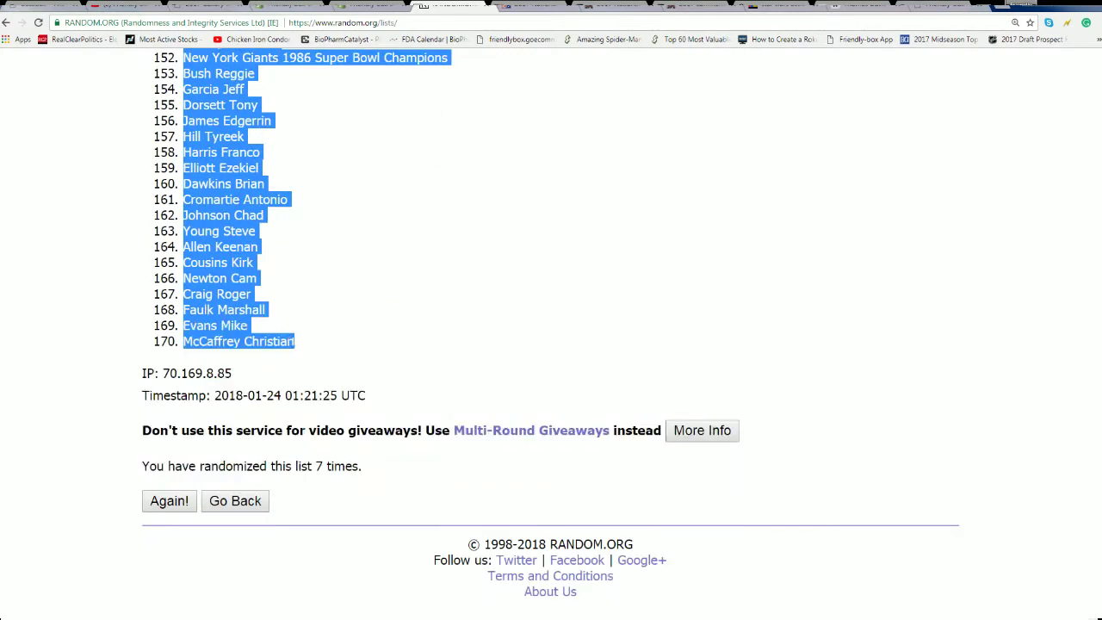
right_click(277, 343)
click(327, 353)
scroll(556, 402, up, 2)
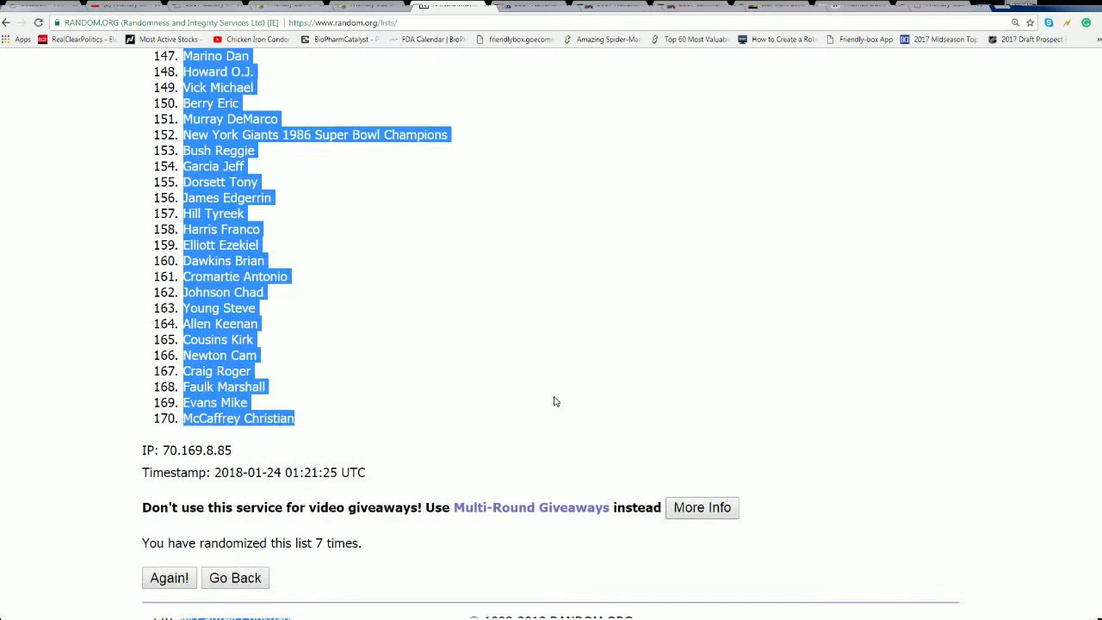
scroll(553, 400, up, 15)
scroll(553, 399, up, 10)
scroll(551, 398, up, 4)
scroll(551, 398, down, 1)
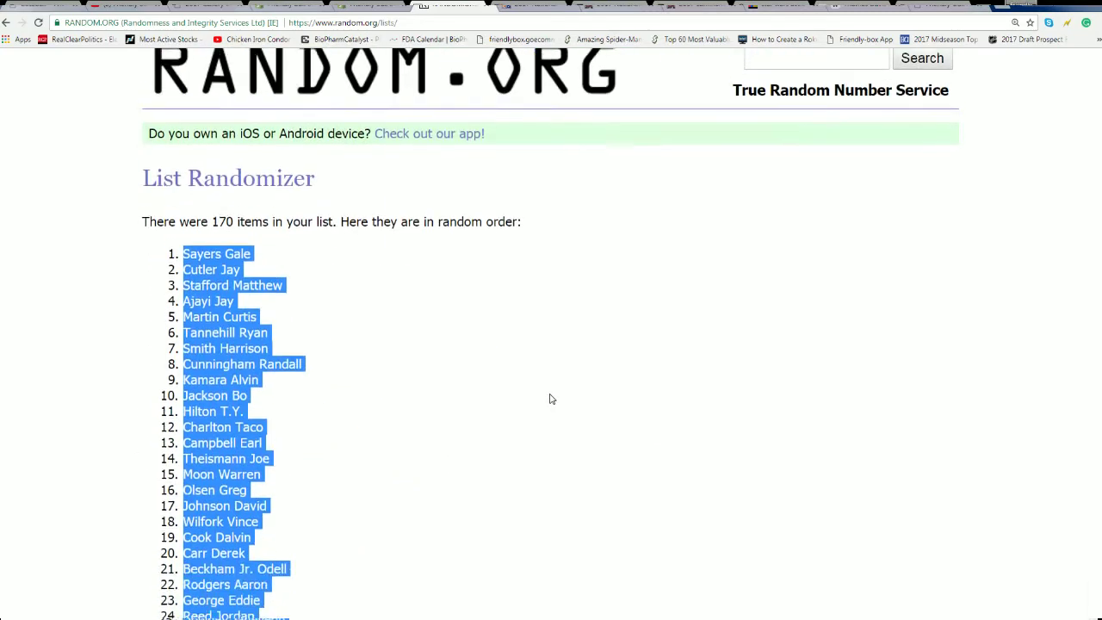
scroll(244, 492, down, 3)
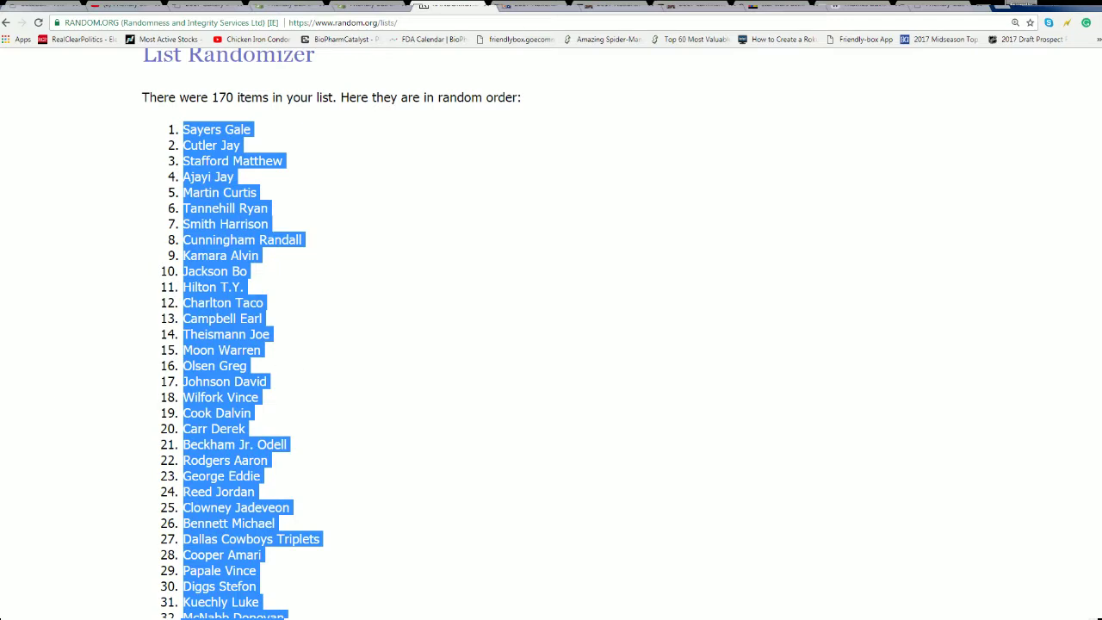
key(alt+Tab)
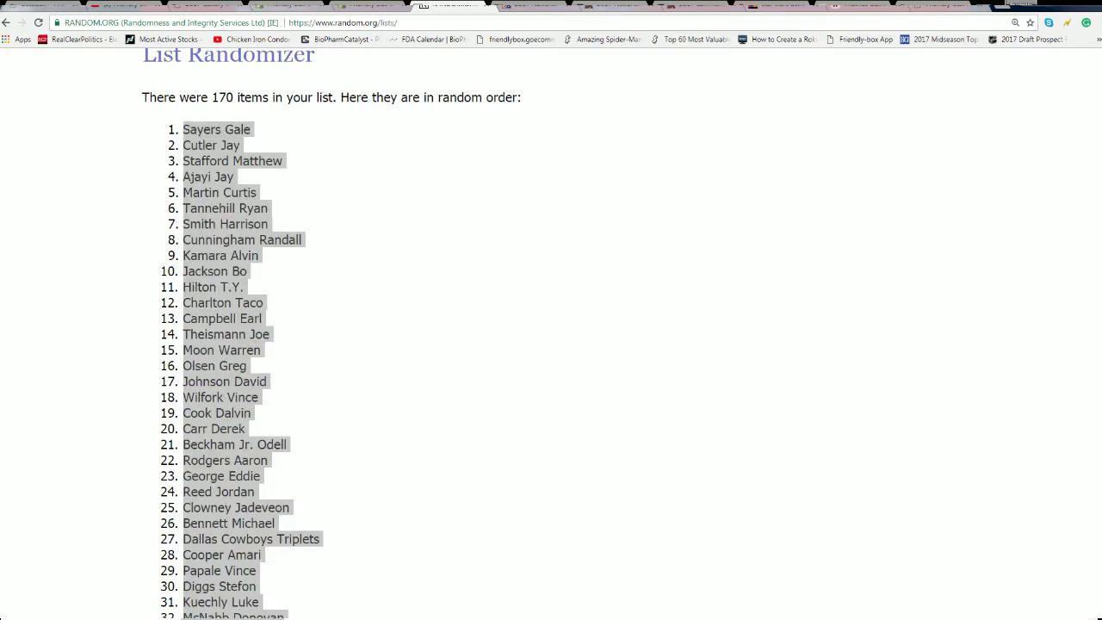
Step: Paste the randomized player names into column A starting at A2
key(alt+Tab)
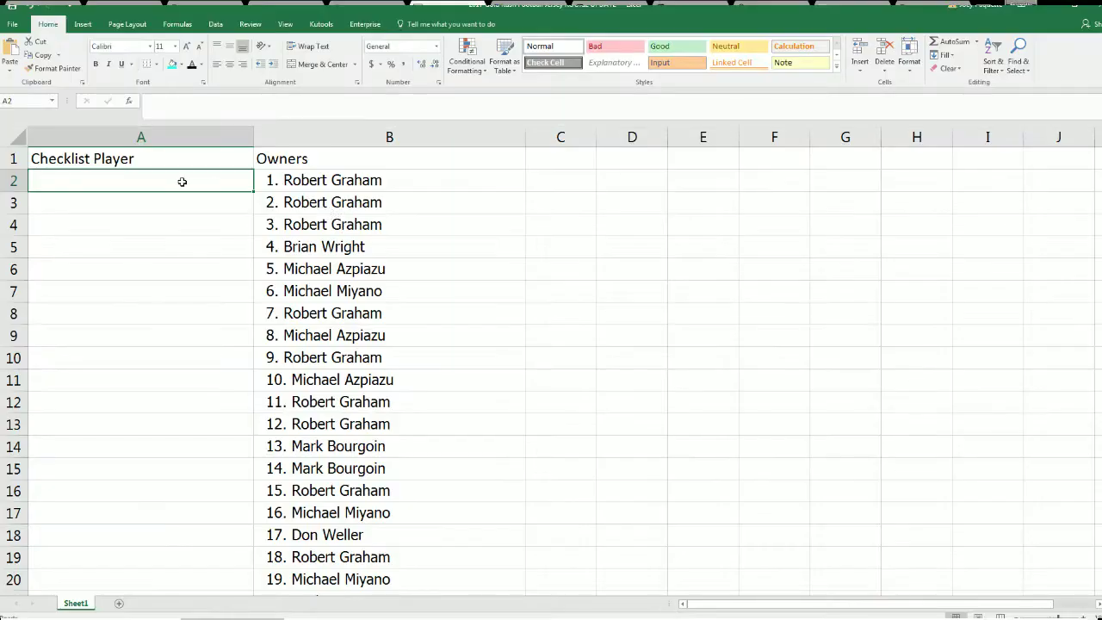
right_click(181, 182)
click(204, 228)
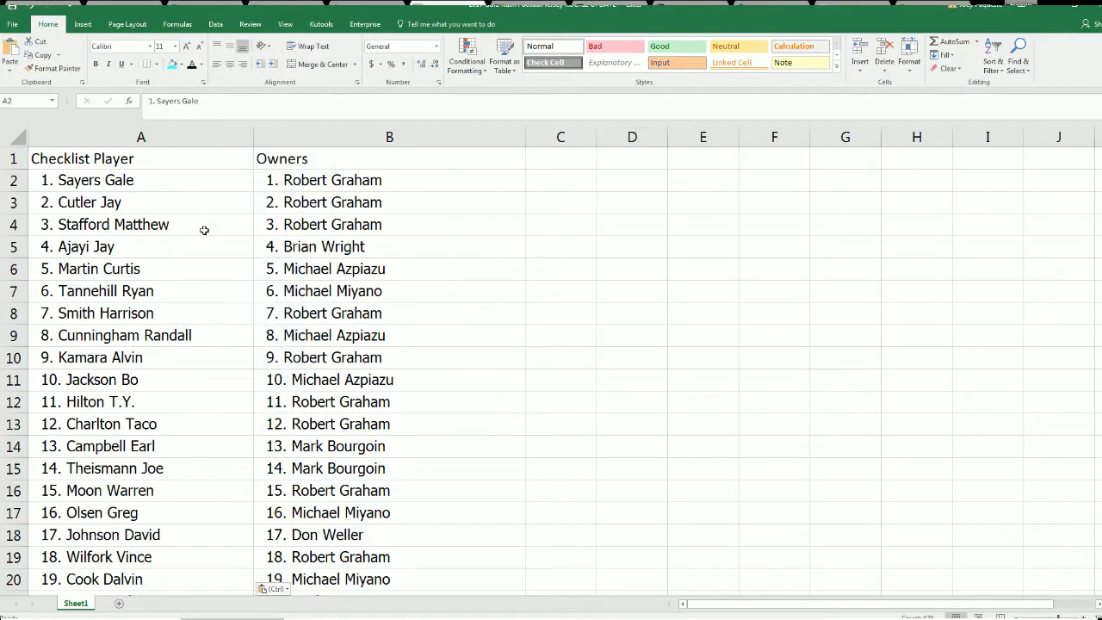
Step: Spot-check the player–owner pairings at A10 and row 19
click(174, 357)
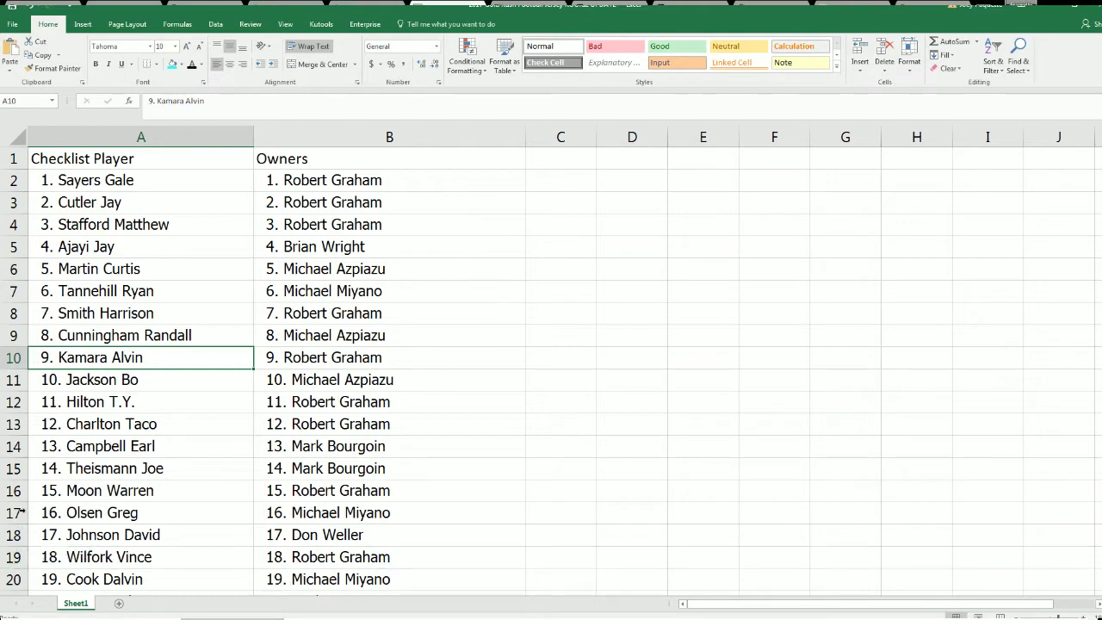
click(17, 556)
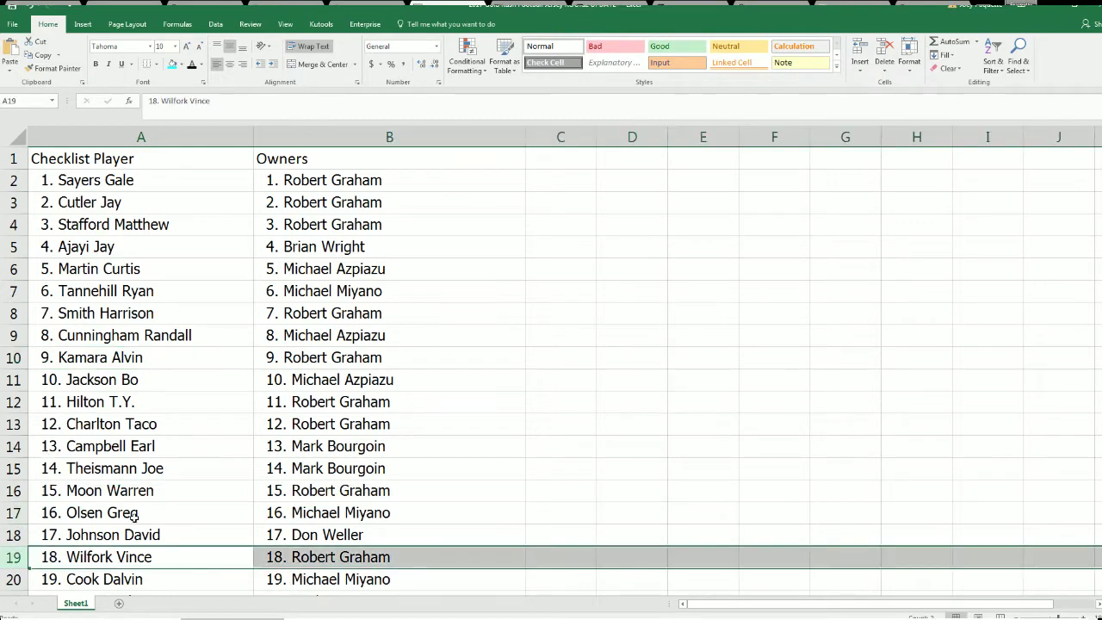
scroll(284, 541, down, 1)
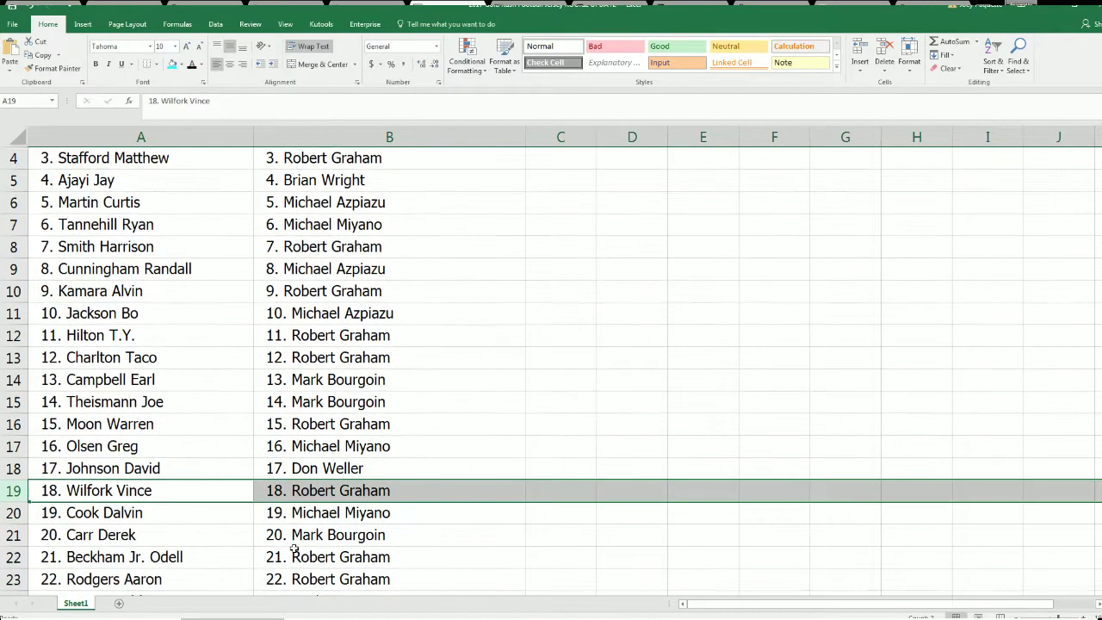
scroll(290, 555, down, 1)
scroll(293, 547, down, 1)
scroll(293, 547, down, 1)
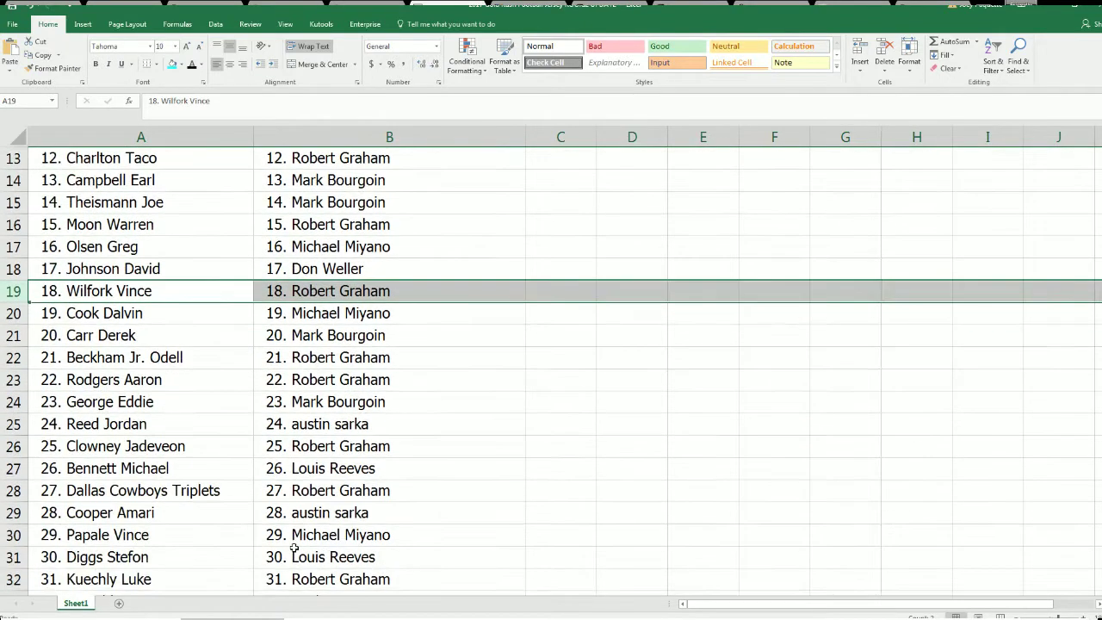
scroll(293, 547, down, 2)
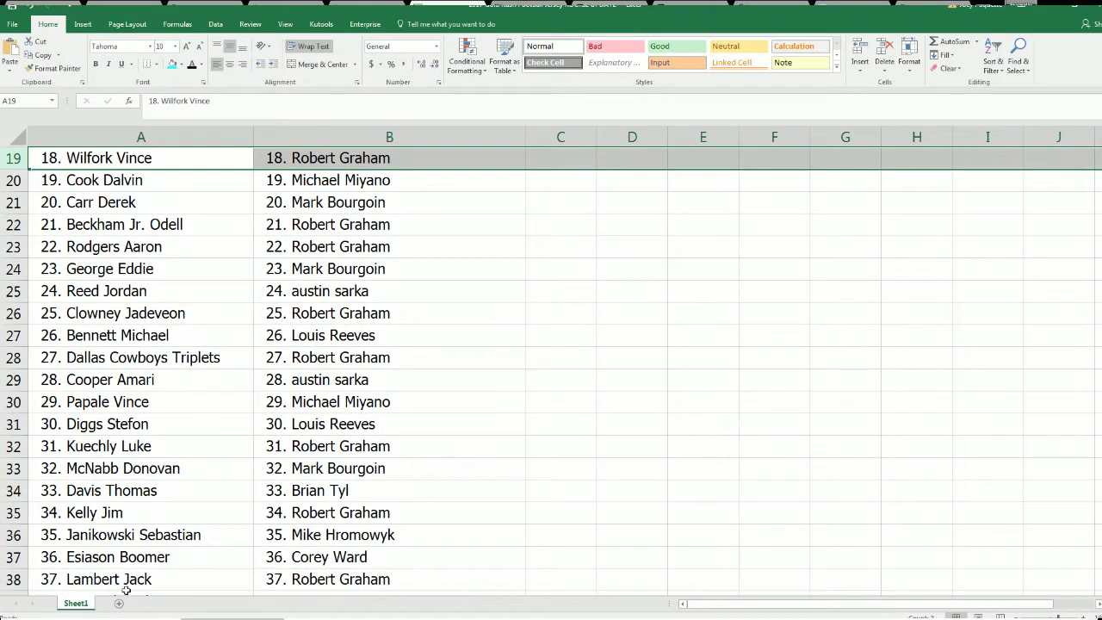
Step: Check A35 and scroll on through the pairings down to row 70
click(121, 512)
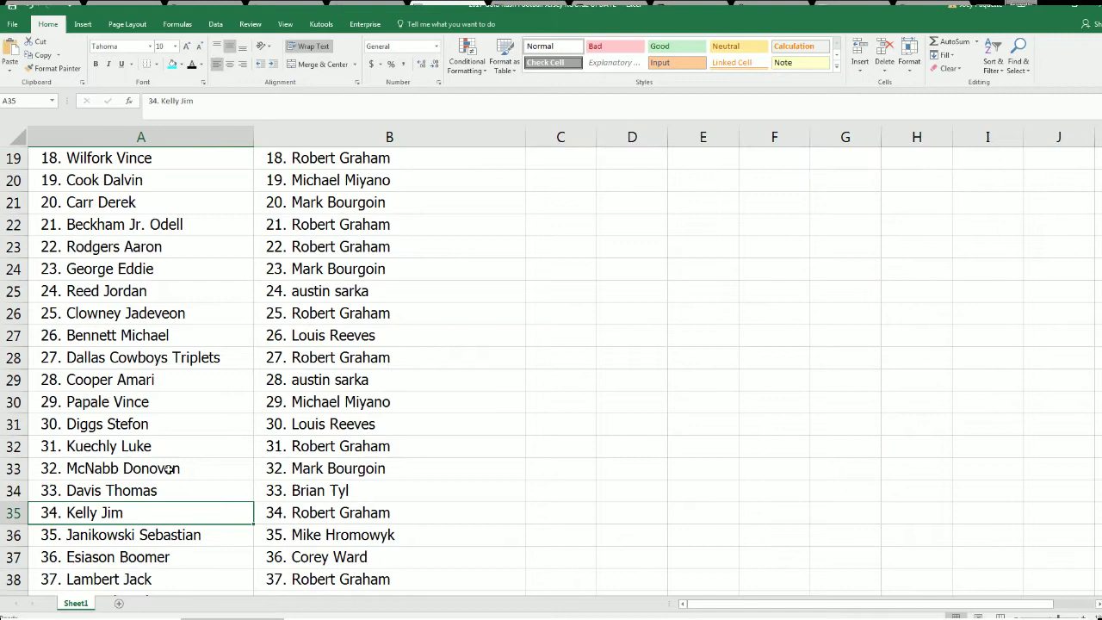
scroll(182, 495, down, 1)
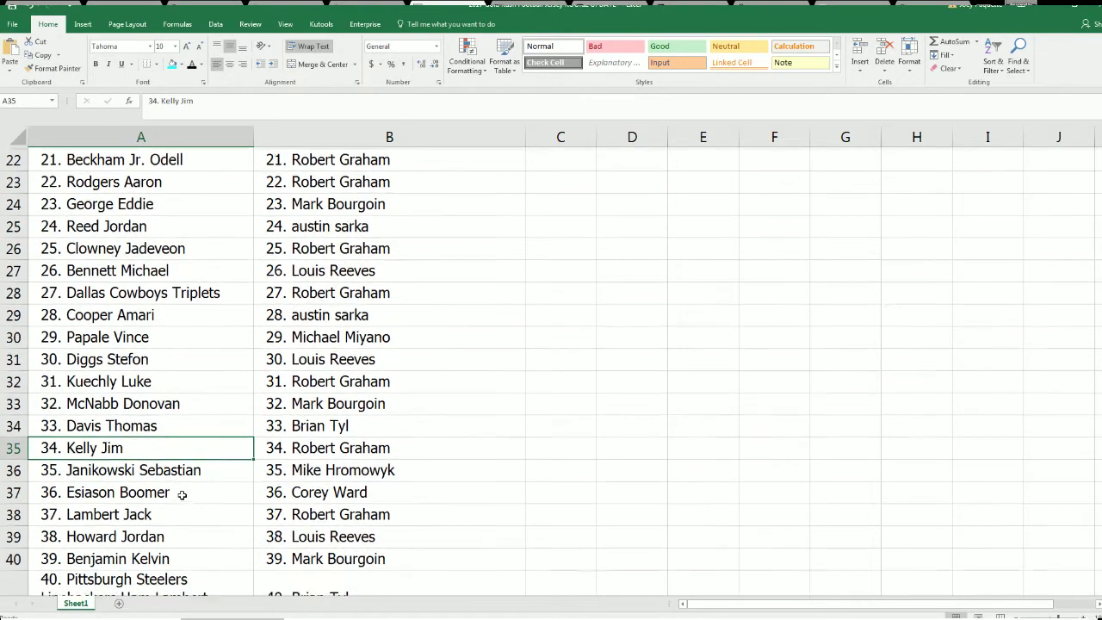
scroll(182, 493, down, 1)
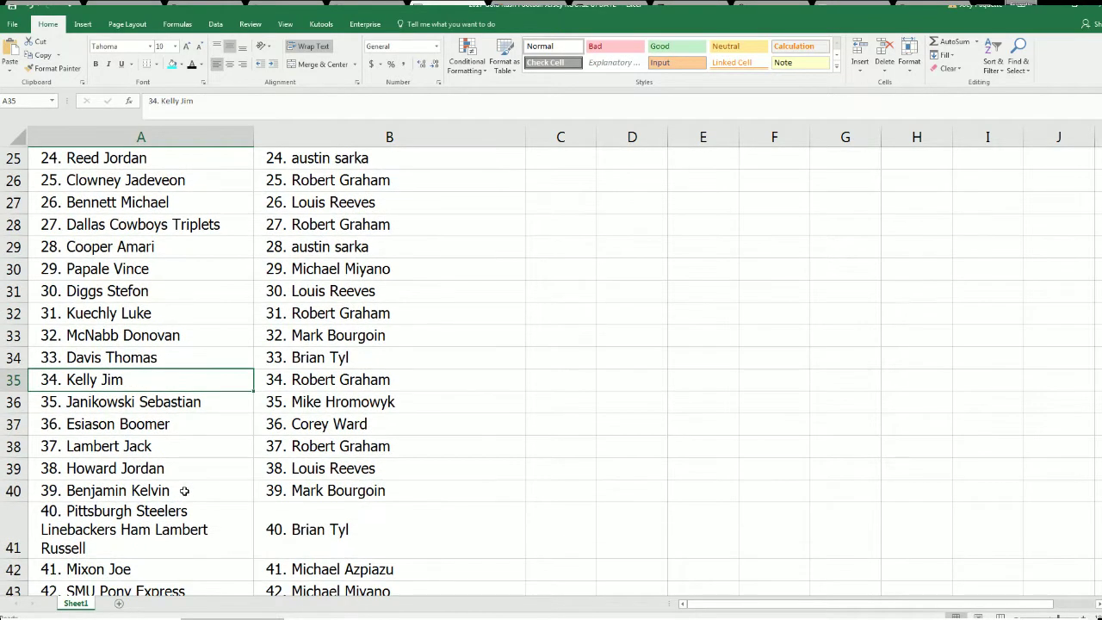
scroll(184, 490, down, 1)
scroll(184, 490, down, 1)
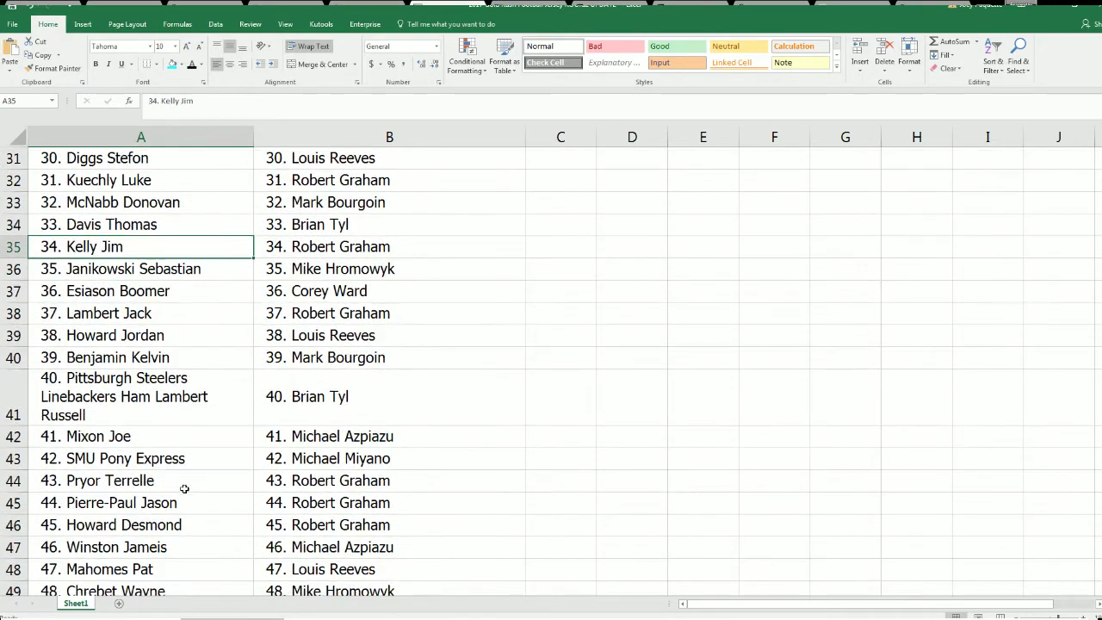
scroll(184, 488, down, 1)
scroll(185, 487, down, 1)
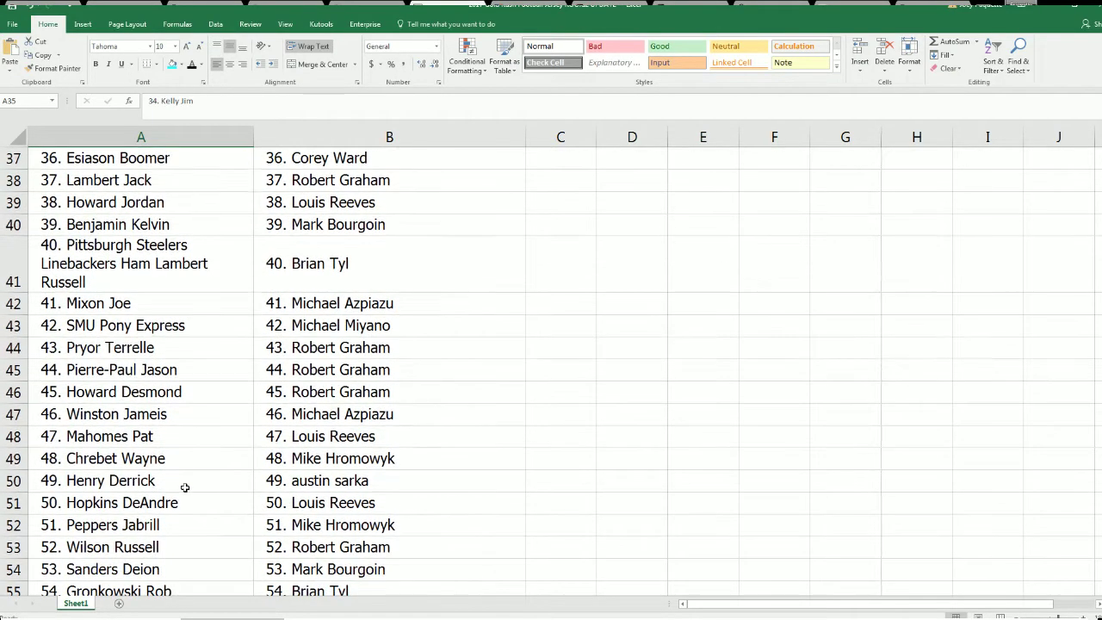
scroll(185, 487, down, 1)
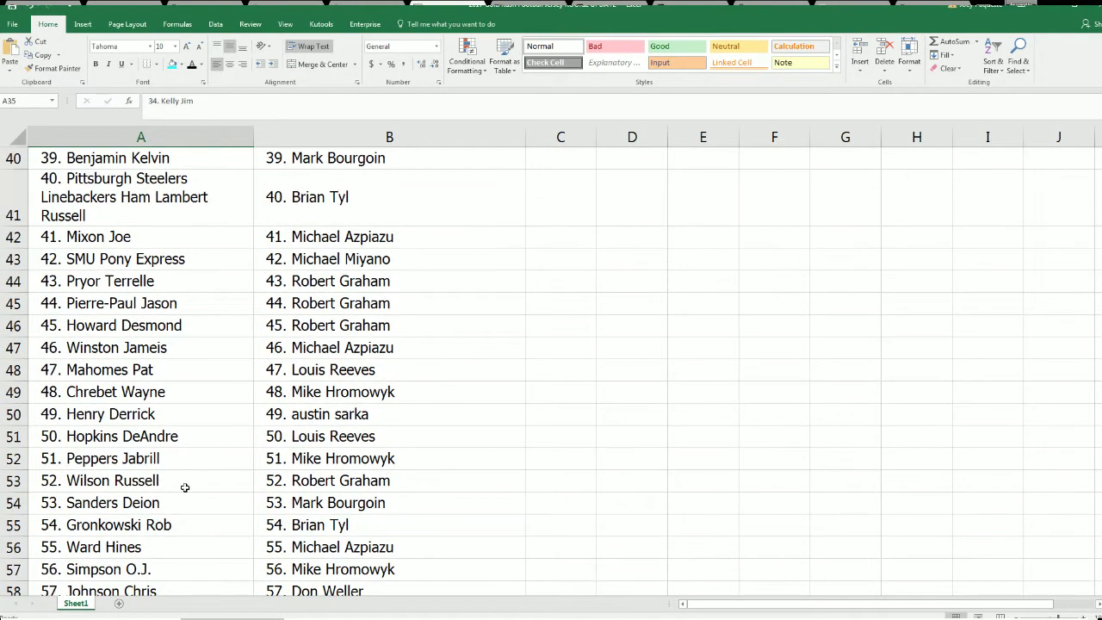
scroll(184, 488, down, 1)
scroll(185, 488, down, 1)
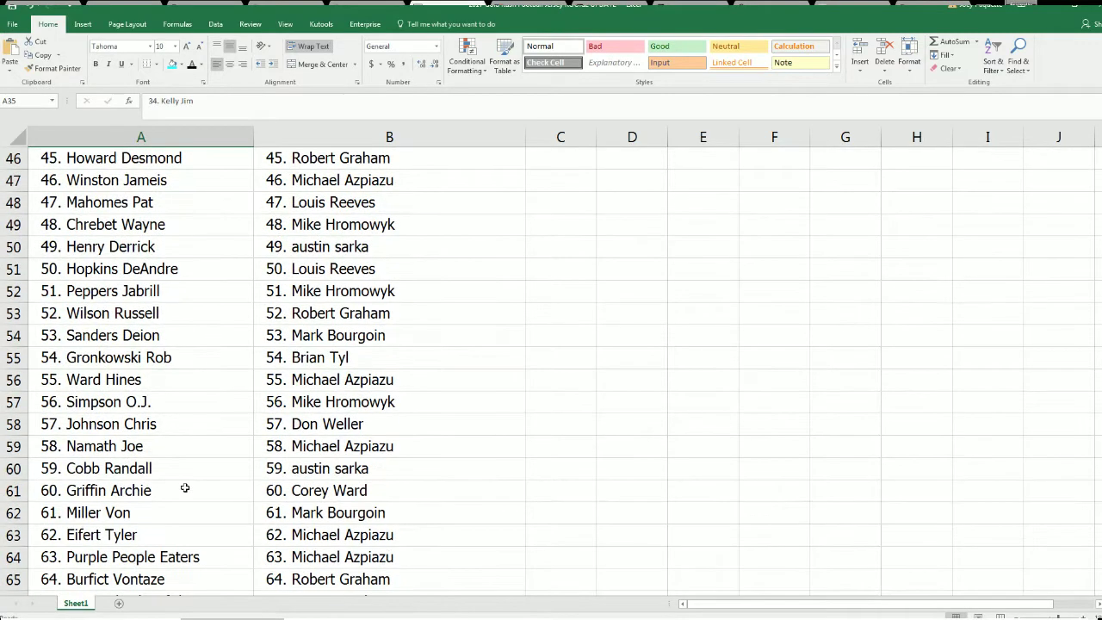
scroll(184, 488, down, 1)
scroll(184, 488, down, 1)
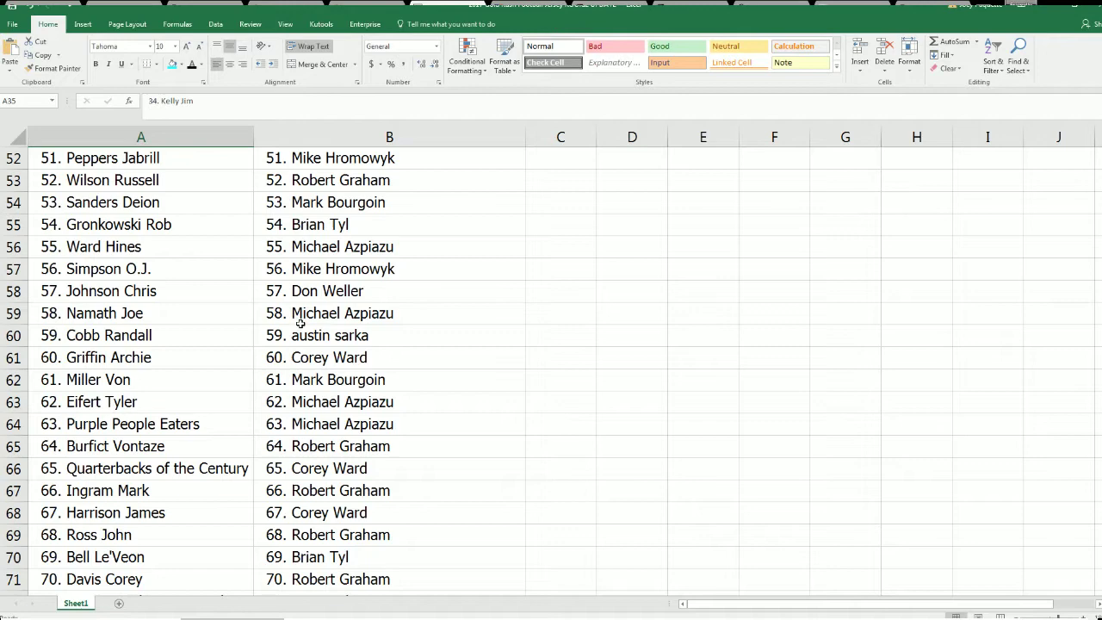
click(300, 318)
scroll(178, 422, down, 1)
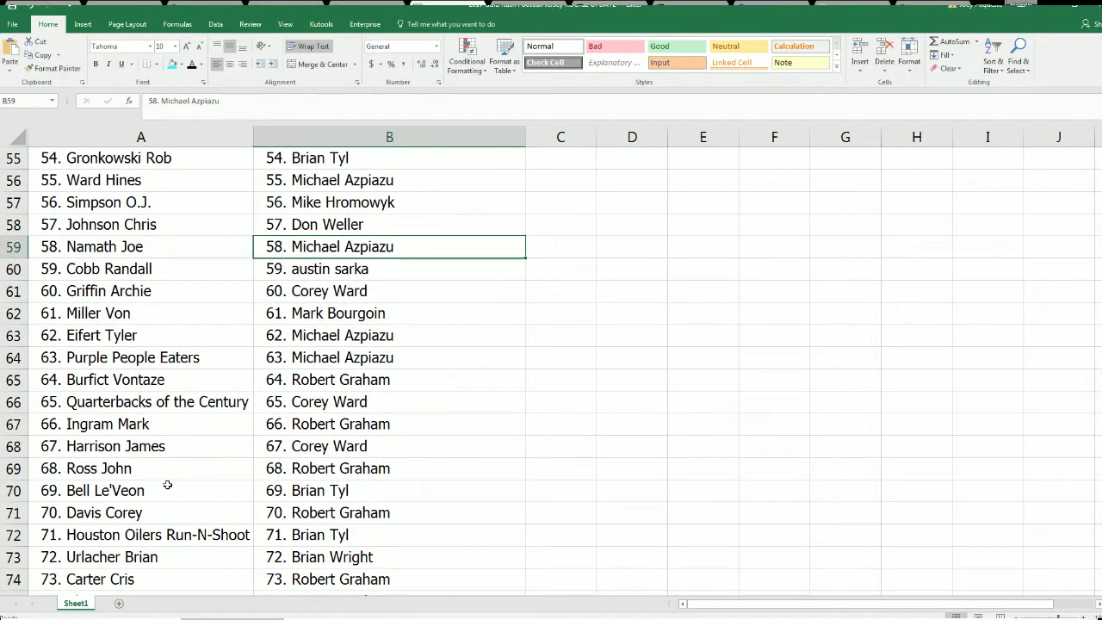
scroll(168, 484, down, 1)
scroll(172, 483, down, 1)
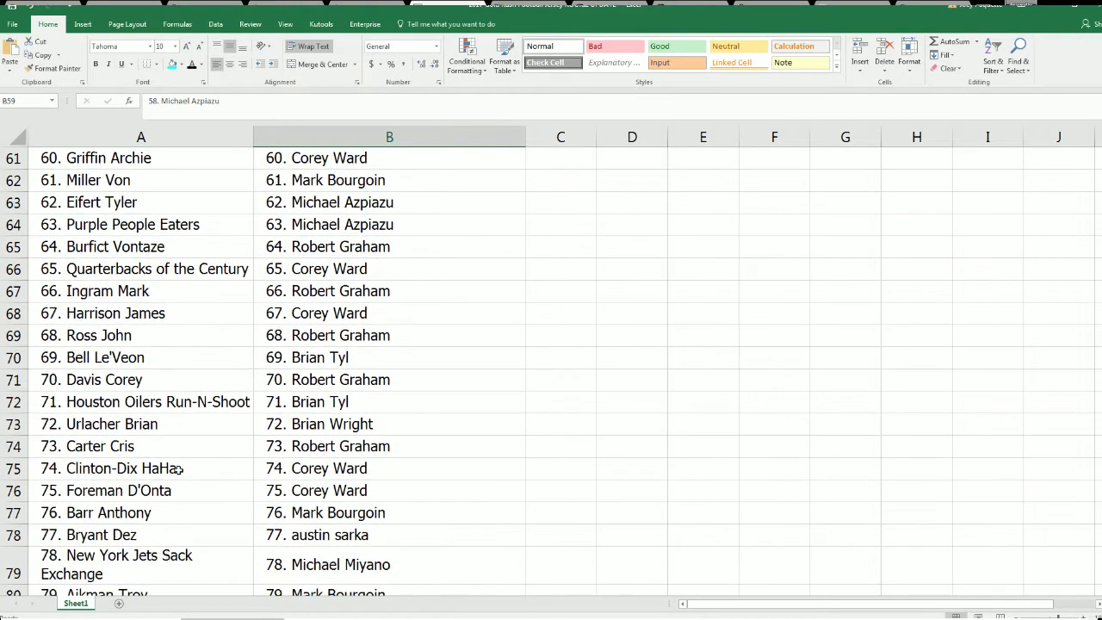
click(200, 369)
scroll(173, 479, down, 1)
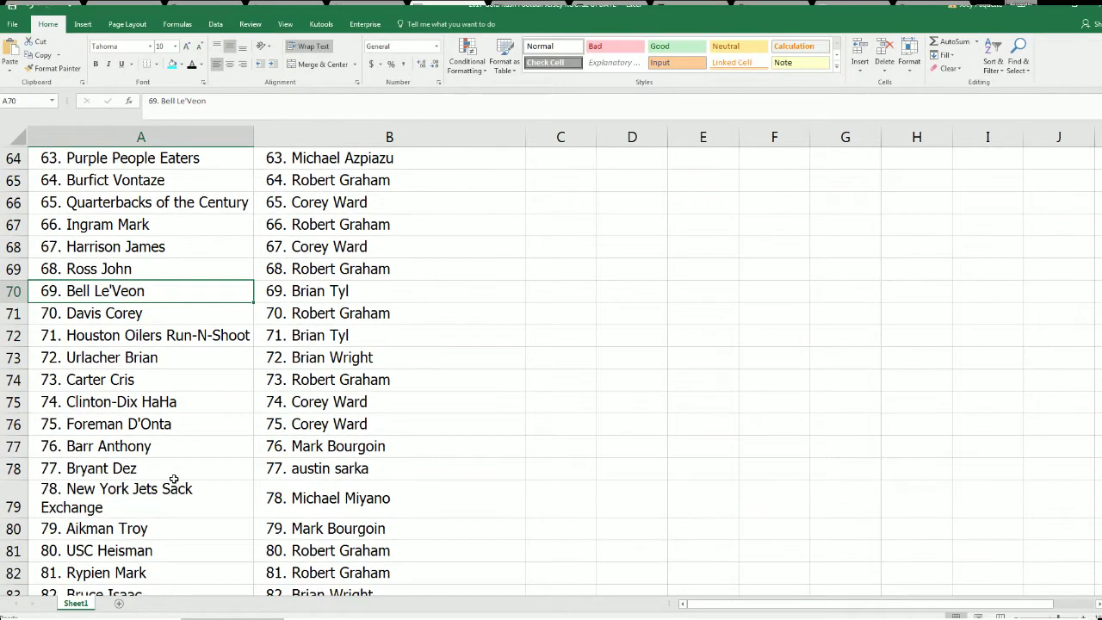
scroll(173, 479, down, 1)
scroll(174, 478, down, 1)
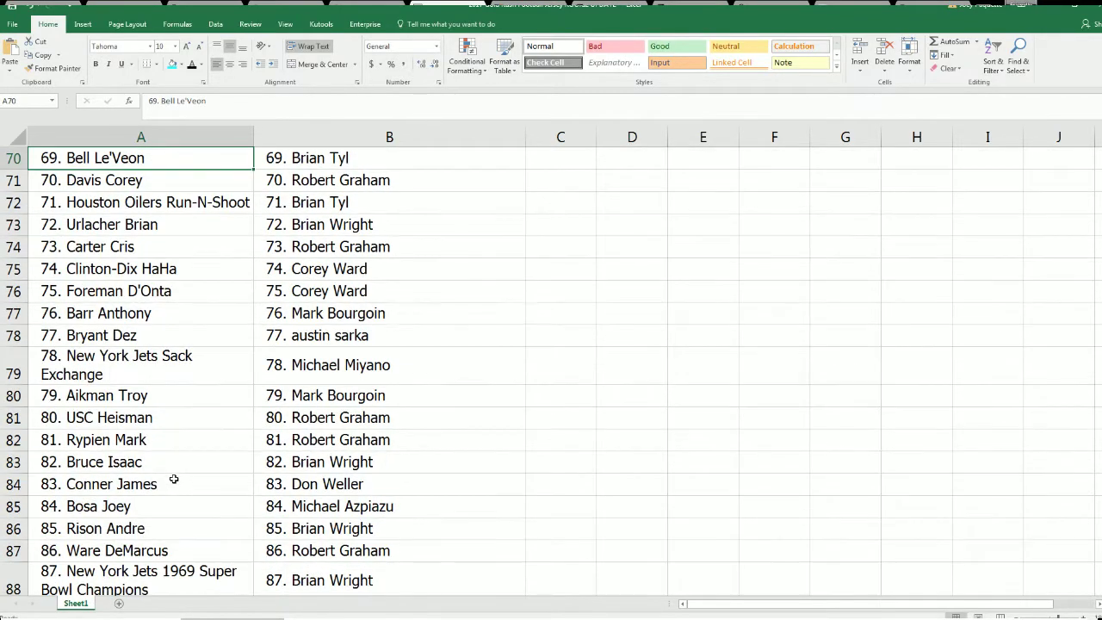
scroll(175, 478, down, 1)
scroll(175, 478, down, 1)
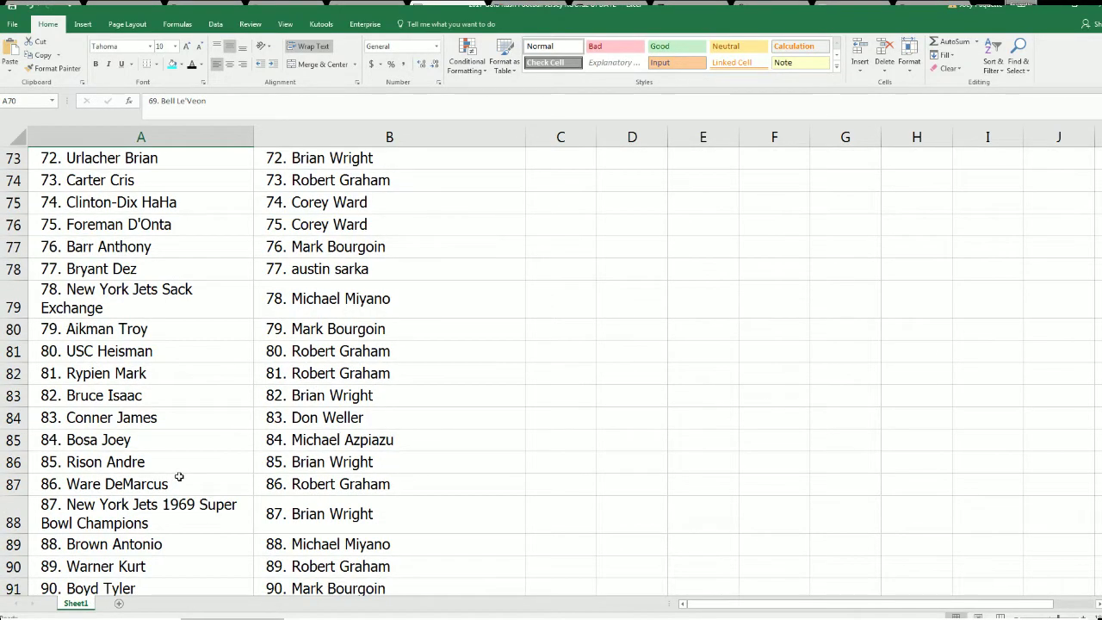
scroll(180, 476, down, 1)
click(183, 475)
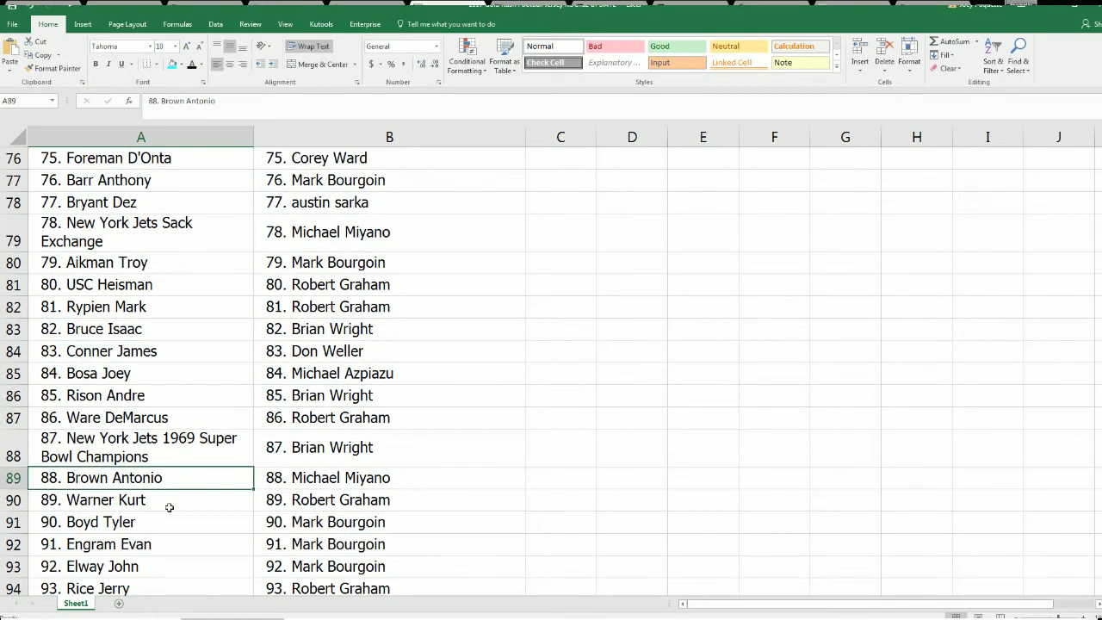
scroll(173, 501, down, 1)
scroll(179, 495, down, 1)
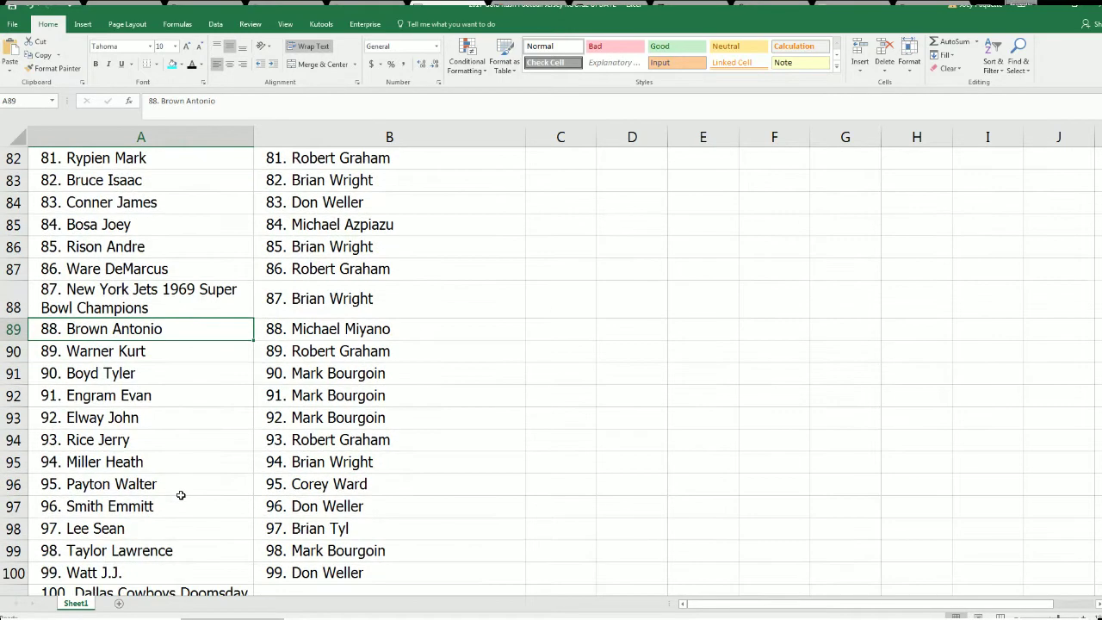
scroll(182, 494, down, 1)
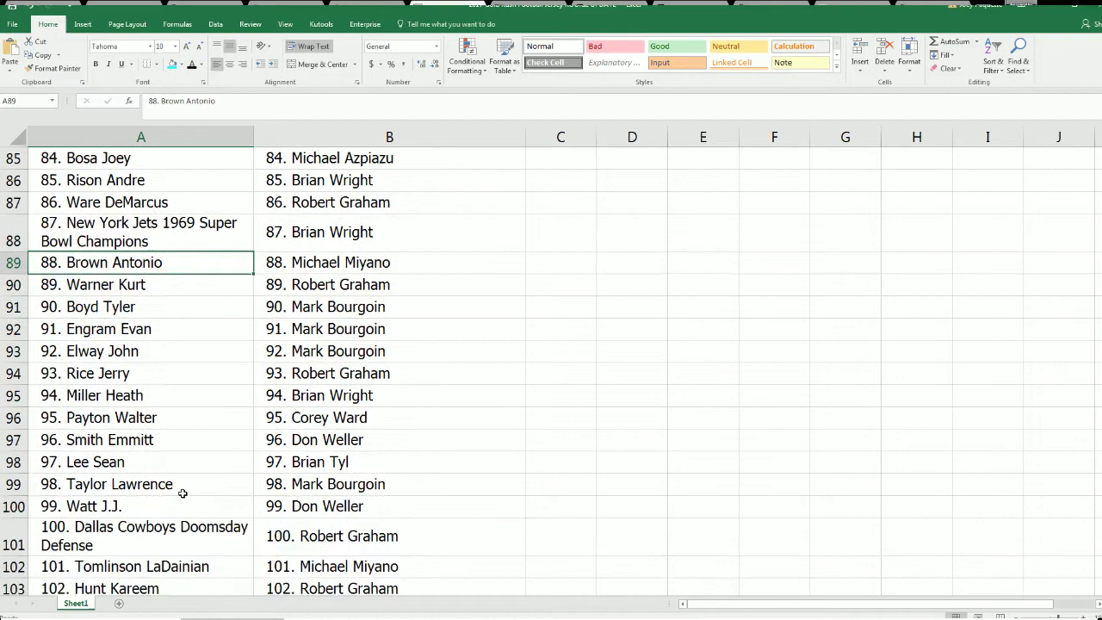
scroll(188, 488, down, 1)
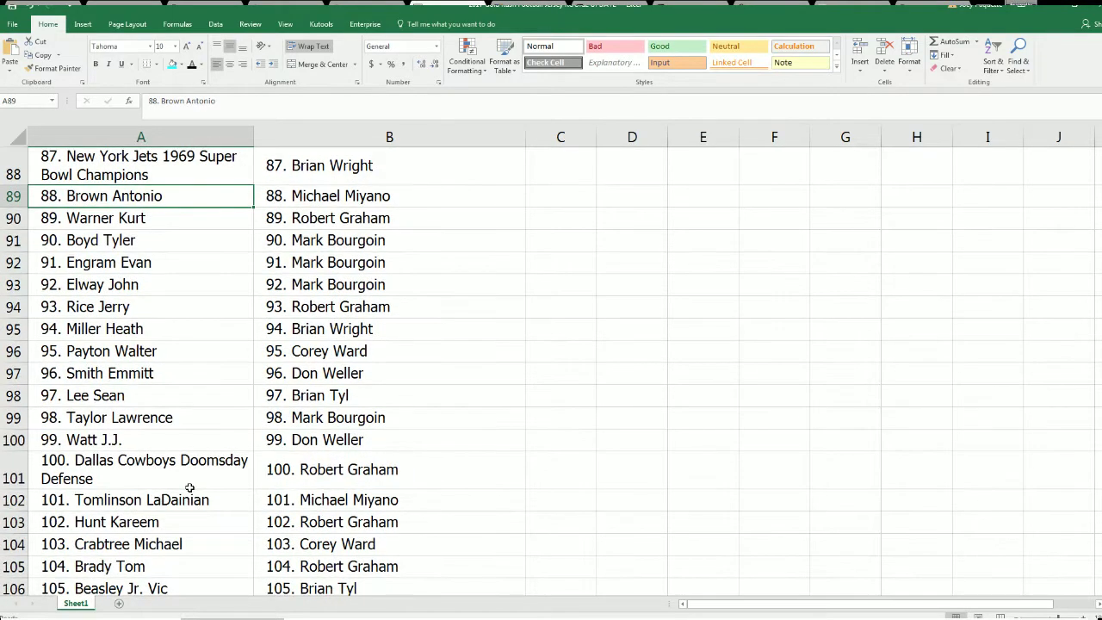
scroll(189, 488, down, 1)
scroll(190, 487, down, 1)
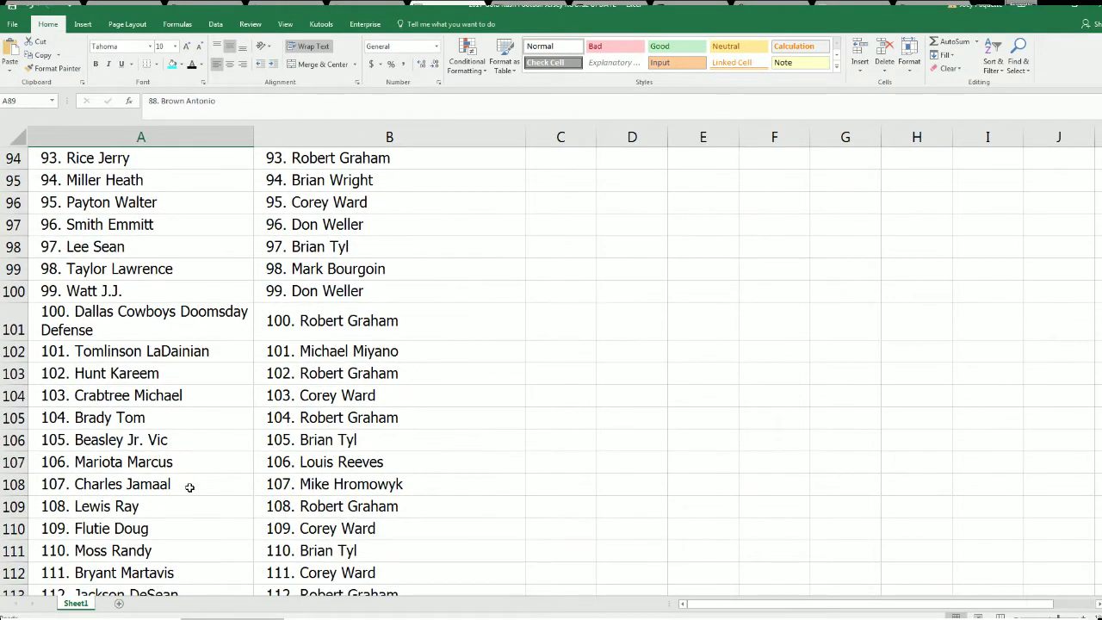
scroll(190, 487, down, 1)
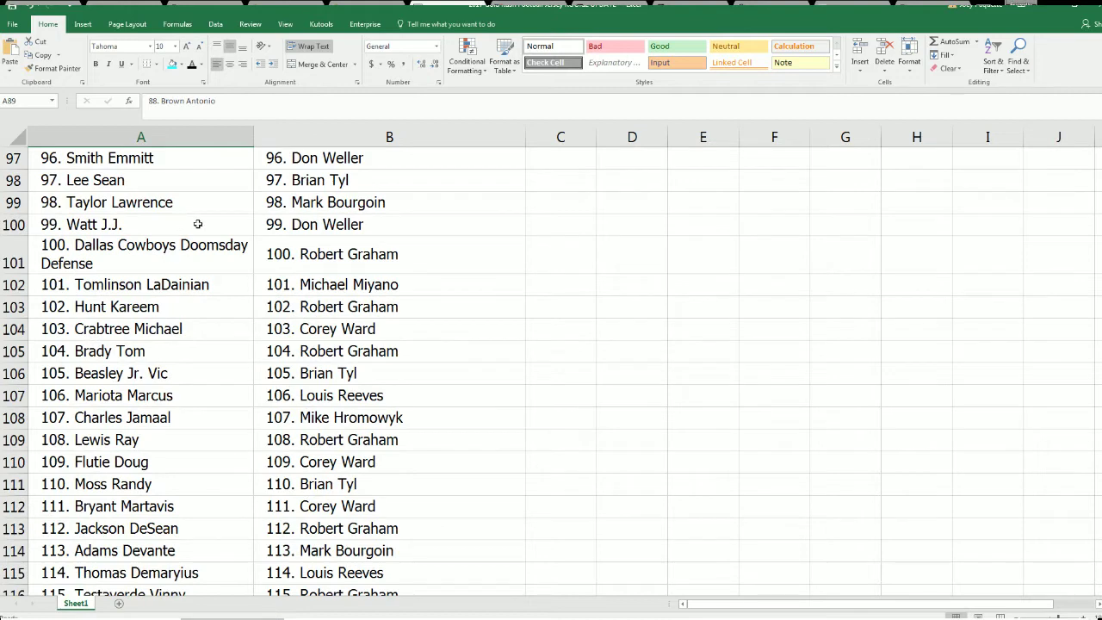
click(197, 224)
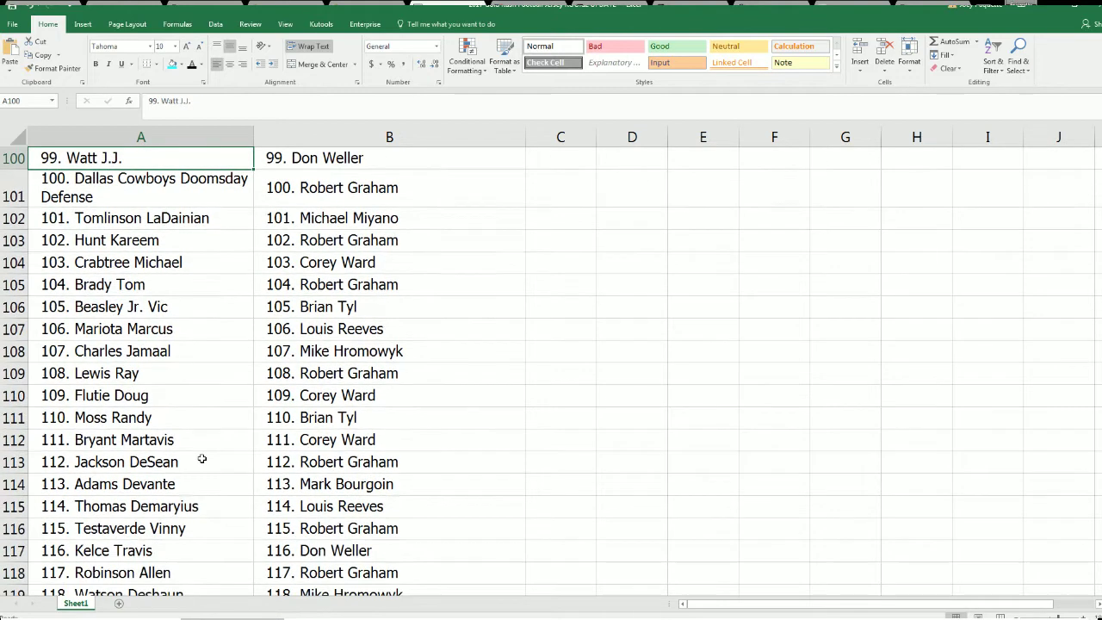
scroll(221, 456, down, 1)
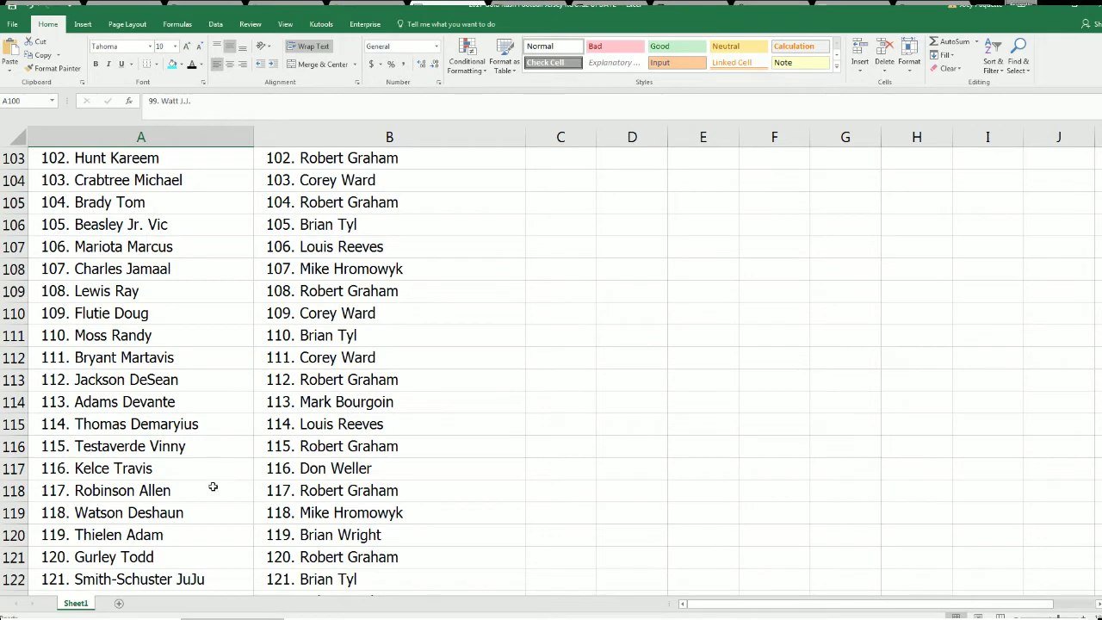
scroll(215, 478, down, 1)
scroll(209, 490, down, 1)
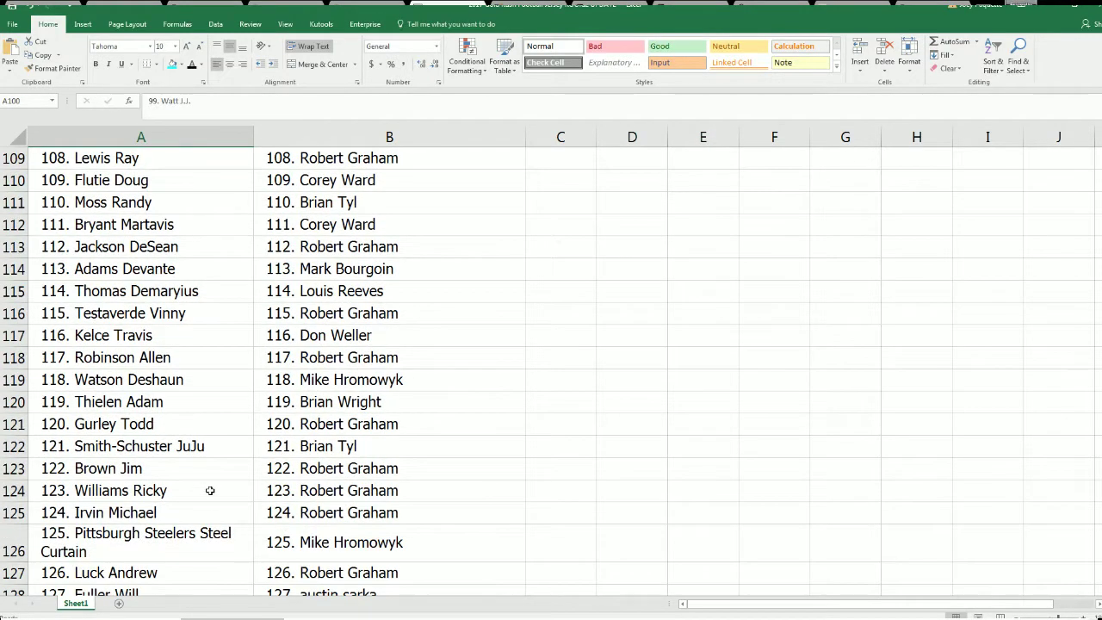
scroll(209, 490, down, 1)
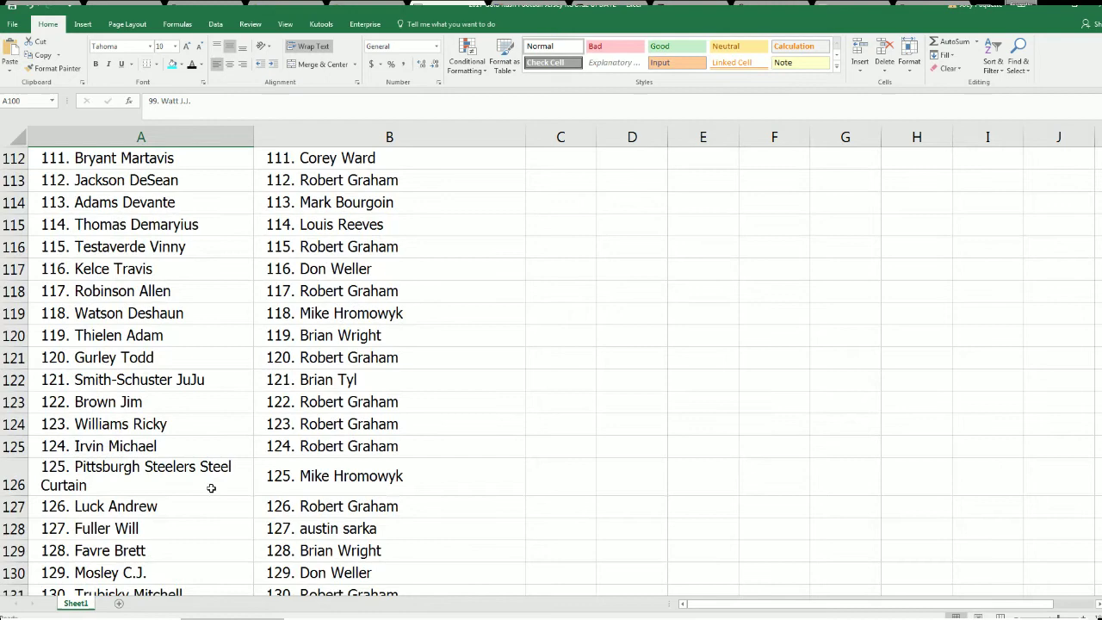
scroll(212, 485, down, 1)
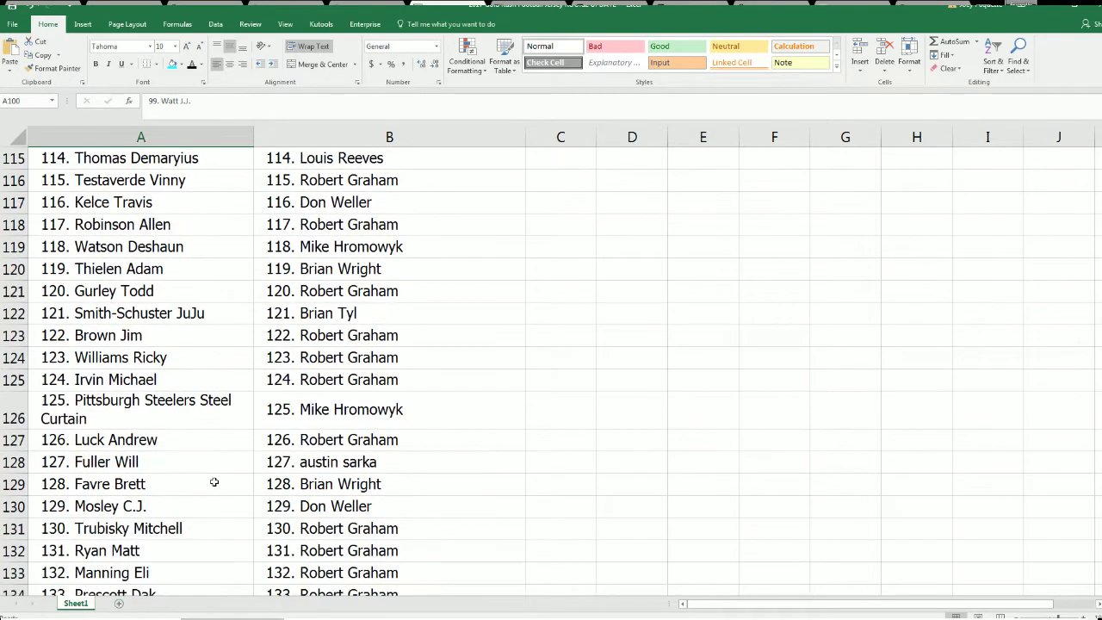
click(216, 334)
scroll(216, 473, down, 1)
scroll(216, 473, down, 1)
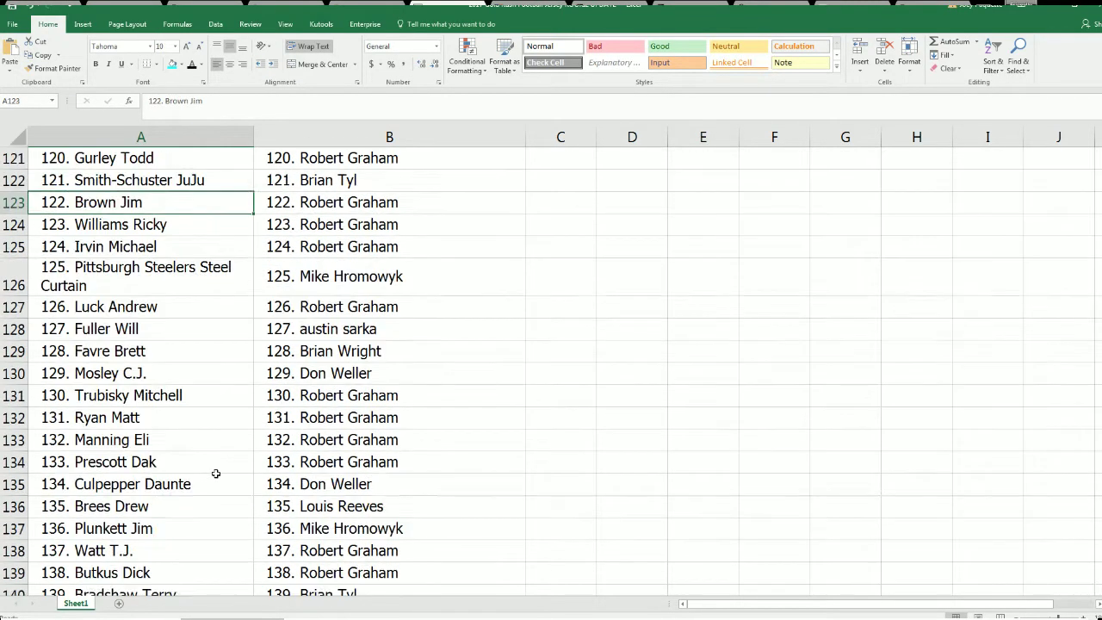
scroll(216, 473, down, 1)
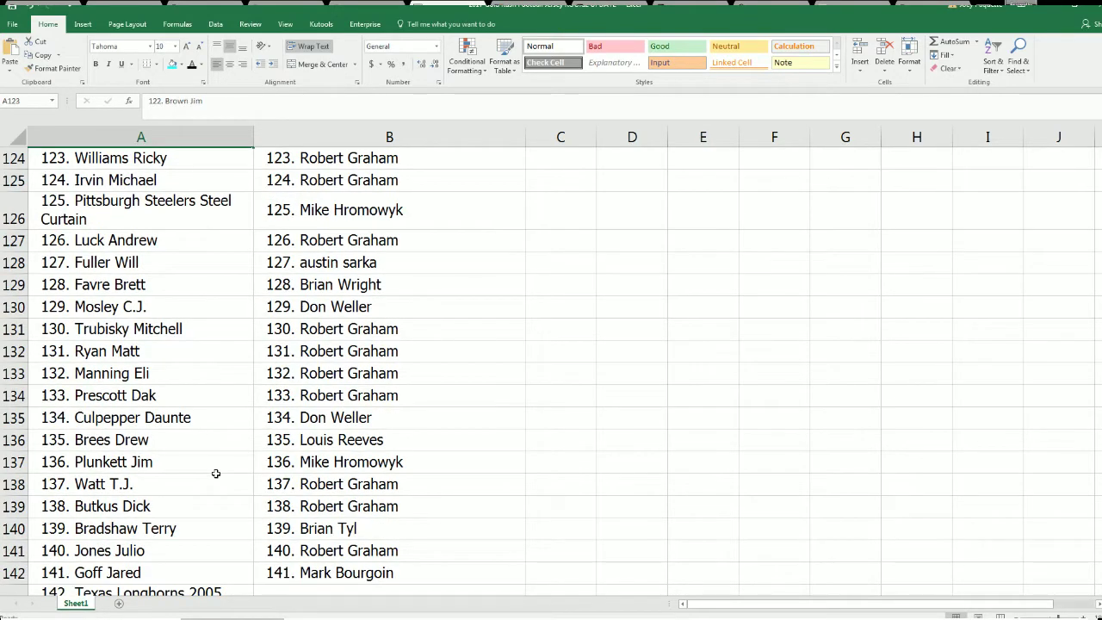
scroll(216, 473, down, 1)
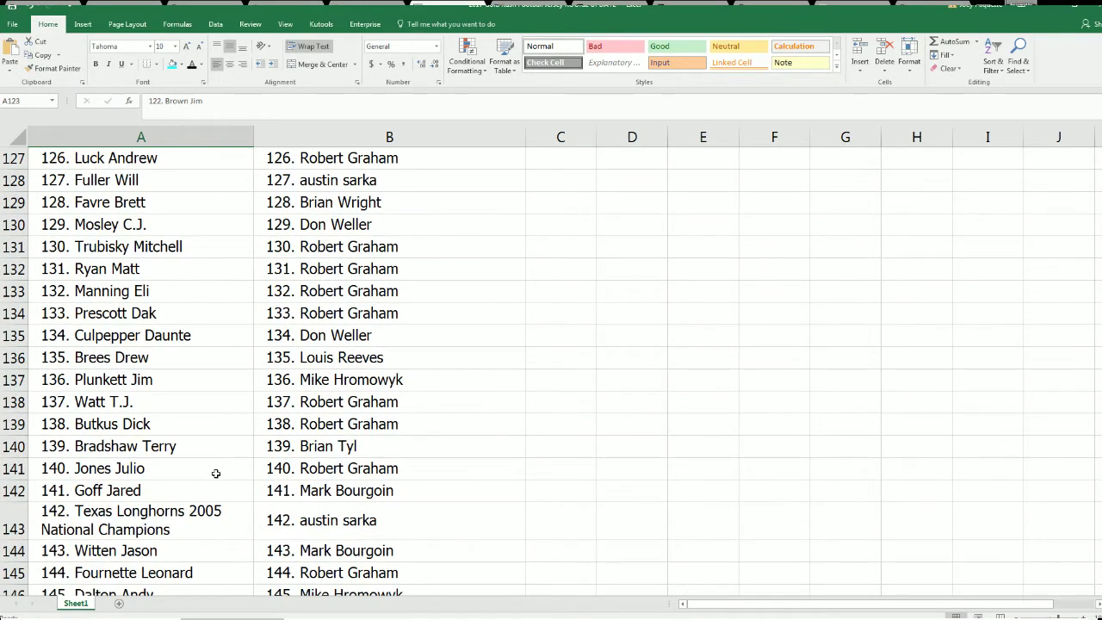
scroll(216, 474, down, 1)
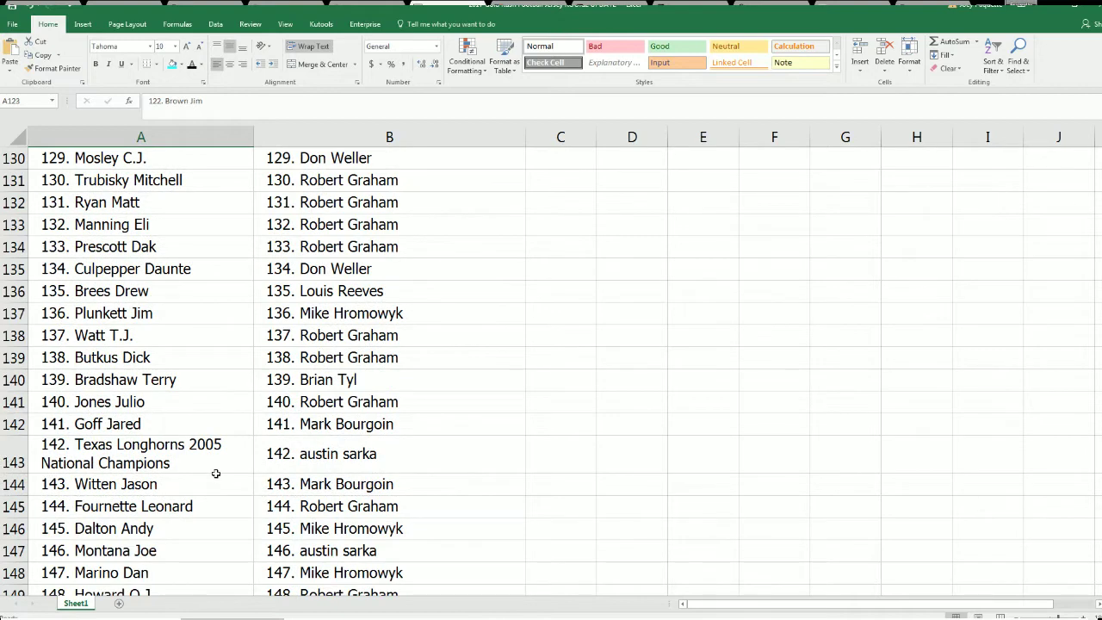
scroll(216, 473, down, 1)
click(227, 441)
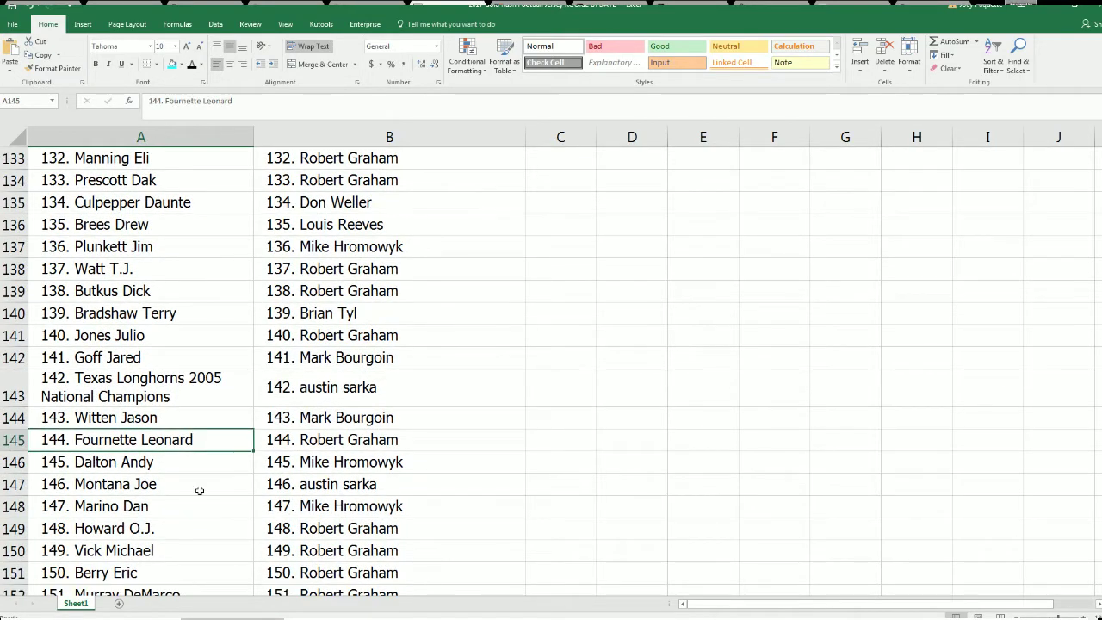
scroll(199, 490, down, 2)
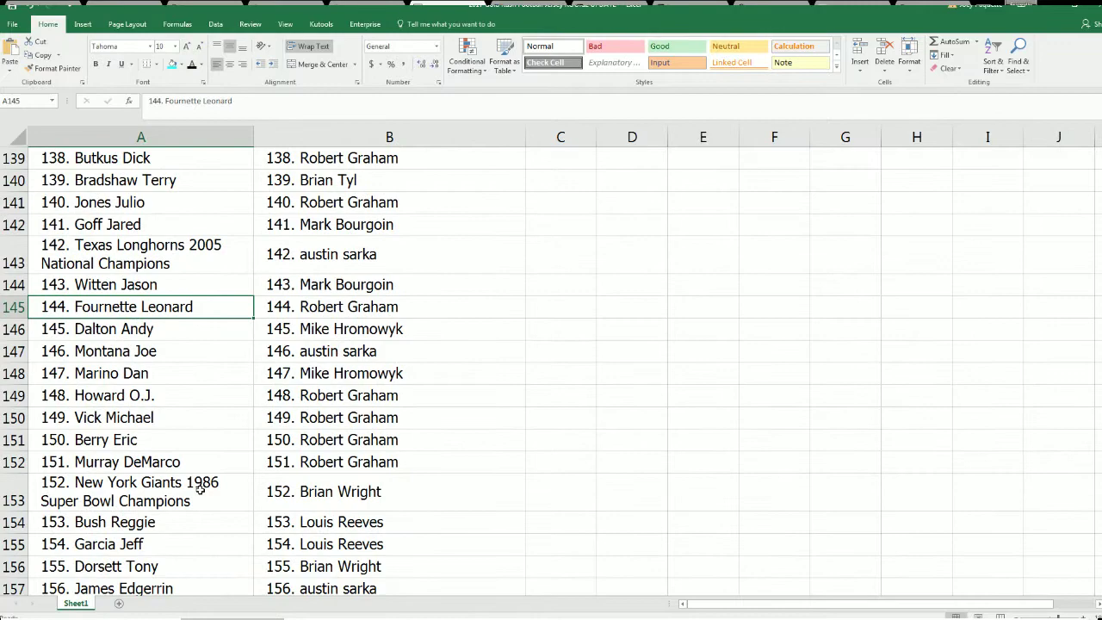
scroll(199, 488, down, 1)
scroll(200, 489, down, 1)
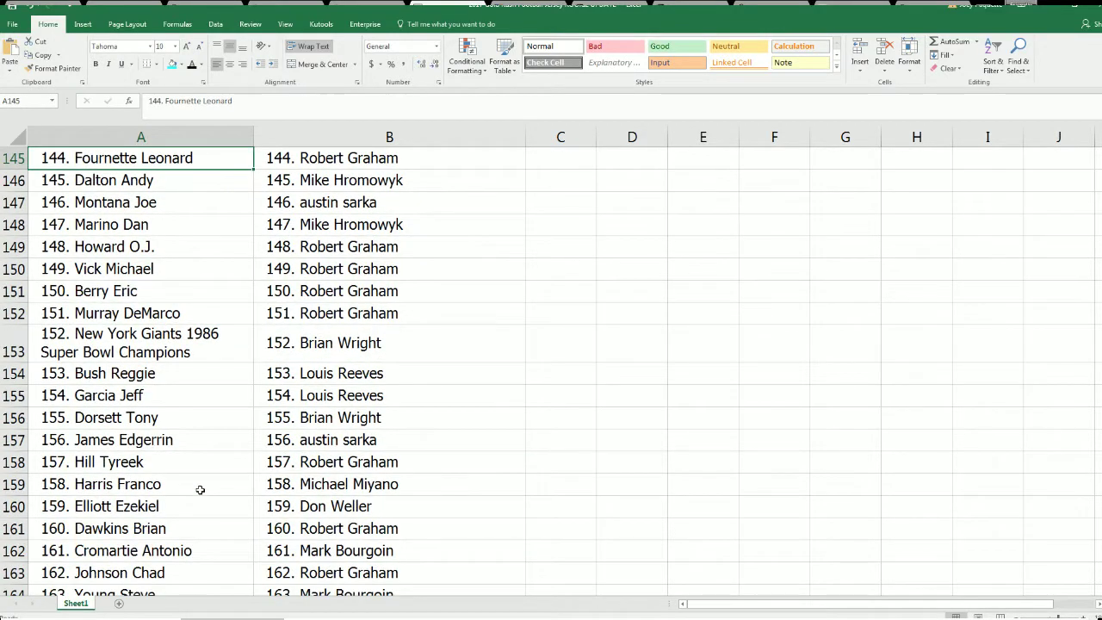
scroll(200, 489, down, 1)
scroll(200, 489, down, 1)
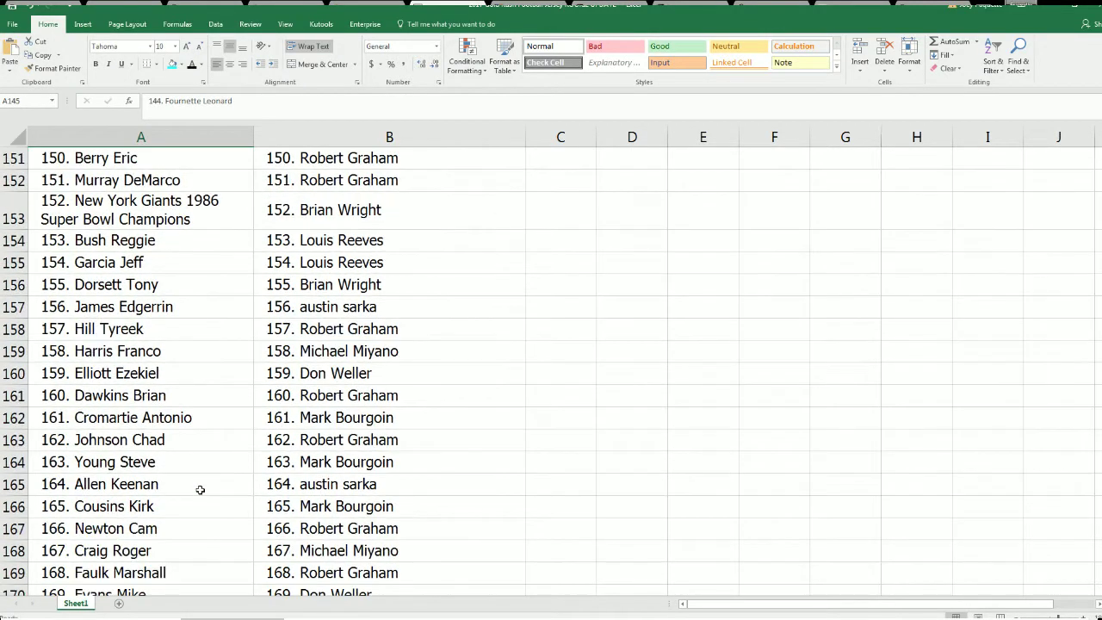
scroll(200, 490, down, 1)
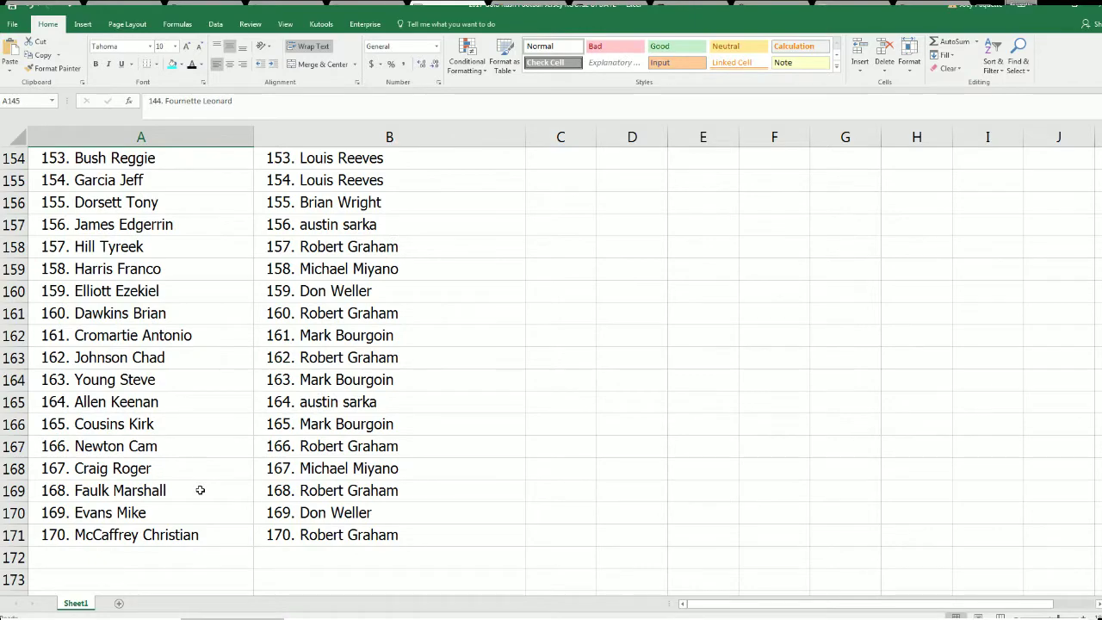
scroll(244, 489, up, 10)
scroll(251, 482, up, 20)
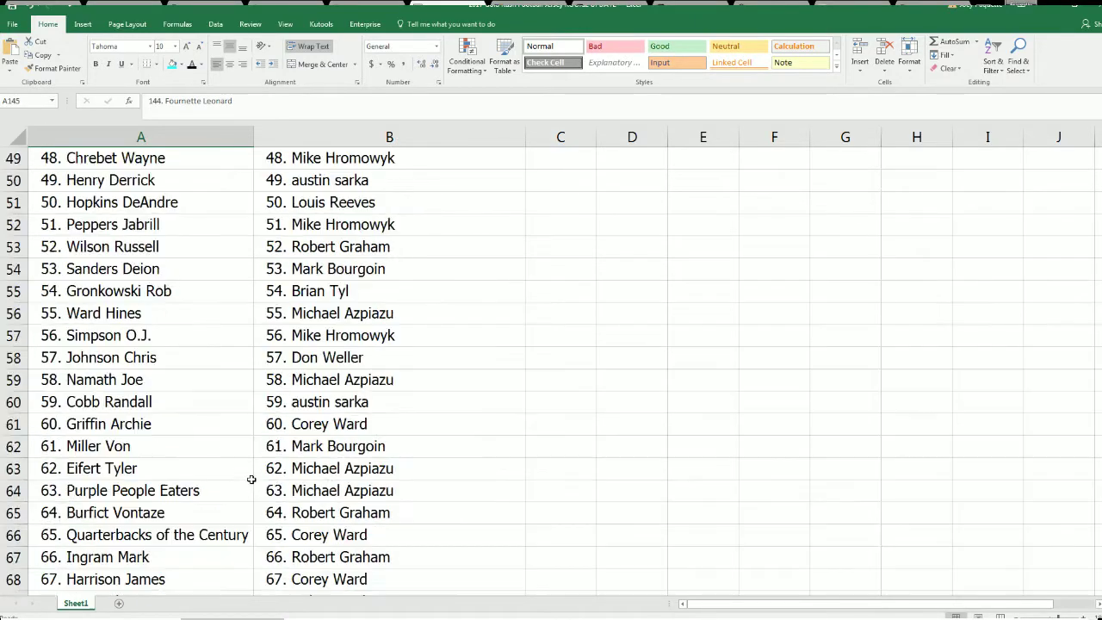
scroll(251, 479, up, 16)
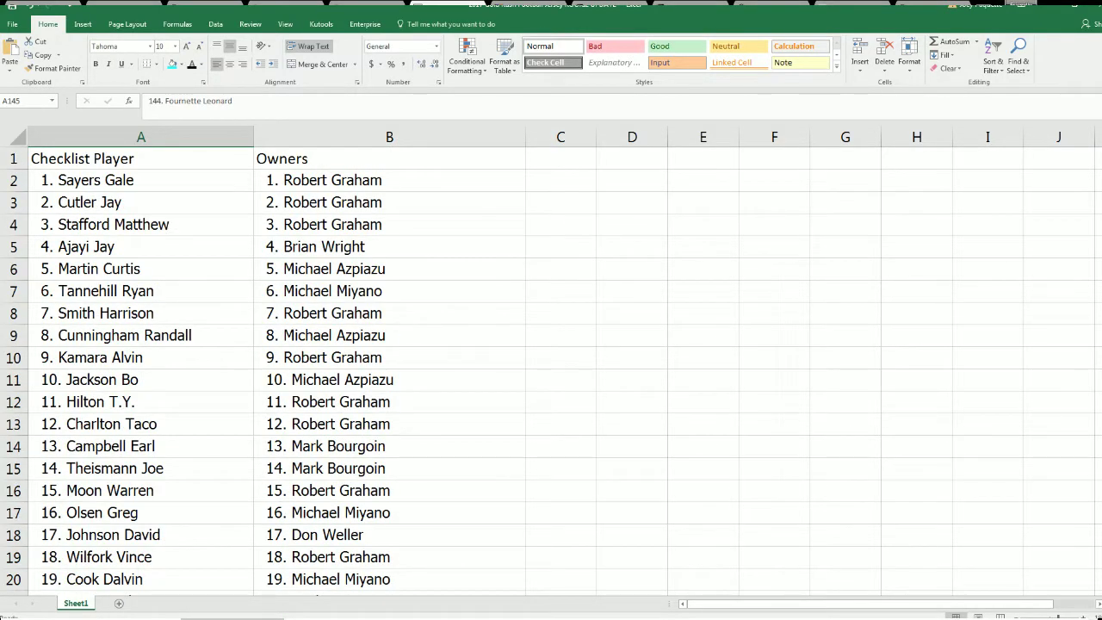